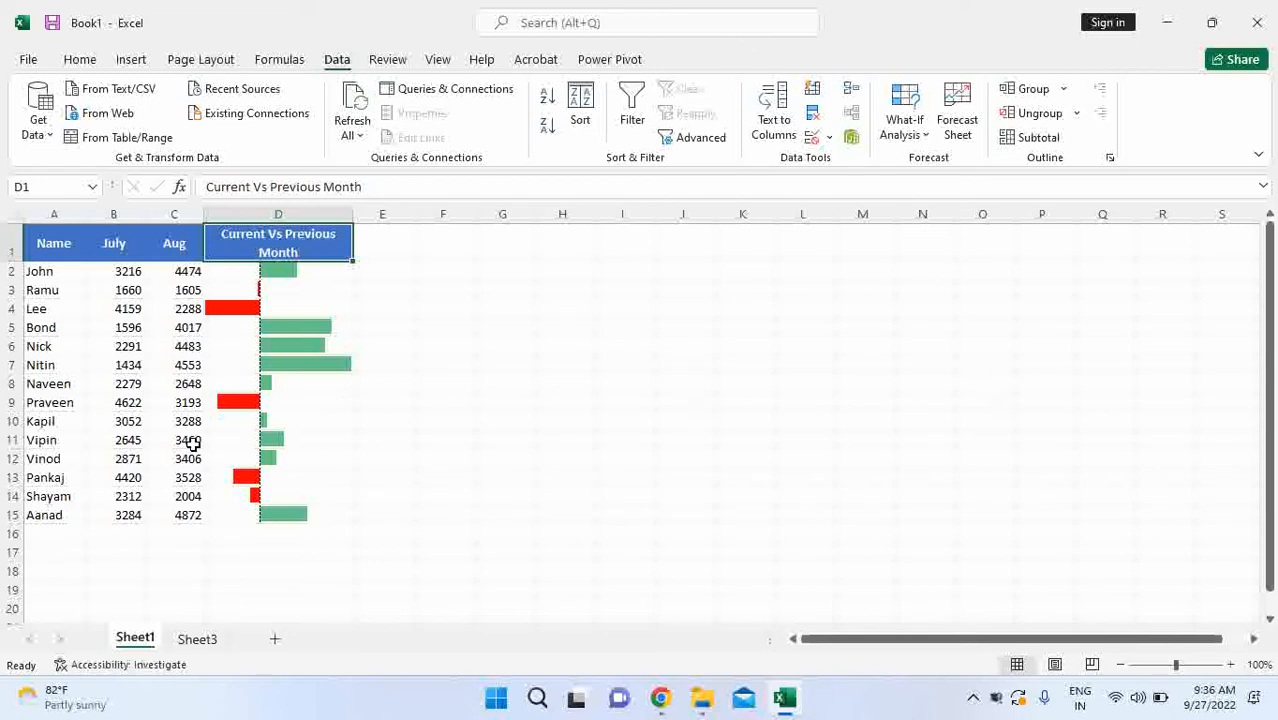
- Compare the July and Aug values with their red and green bars in the finished table on Sheet1
{"action": "left_click", "coordinate": [124, 310]}
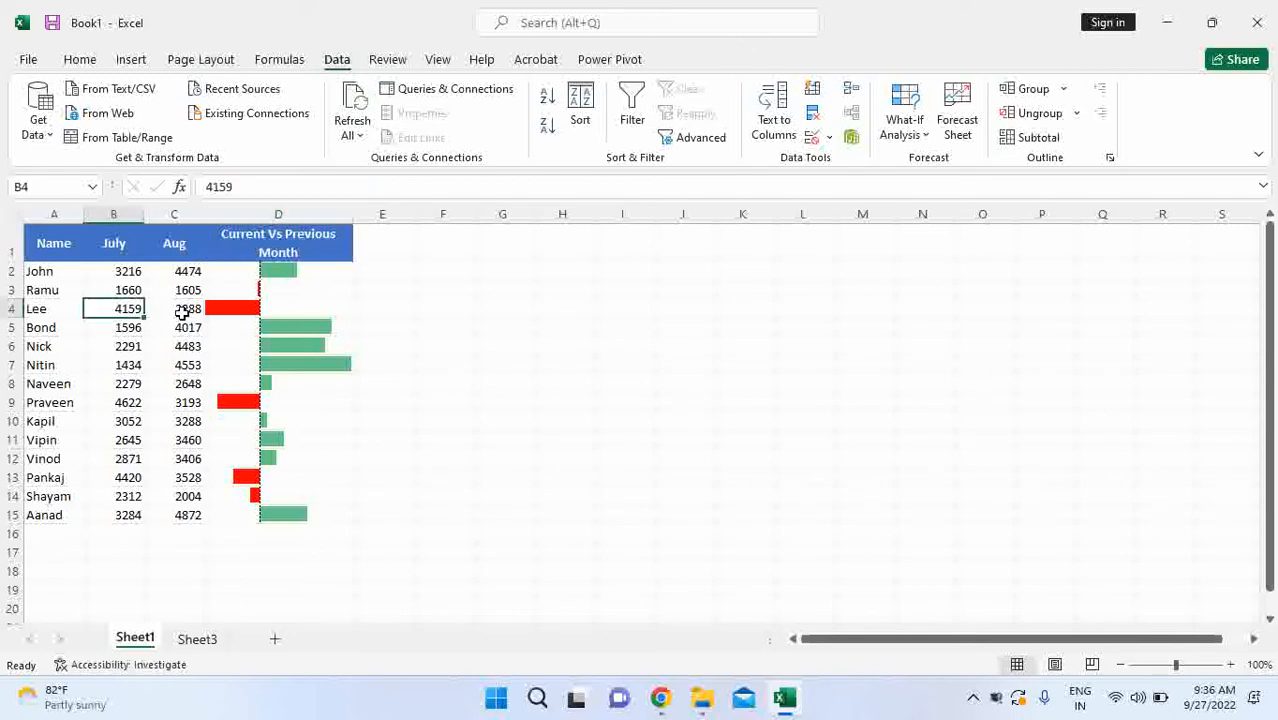
{"action": "left_click", "coordinate": [180, 312]}
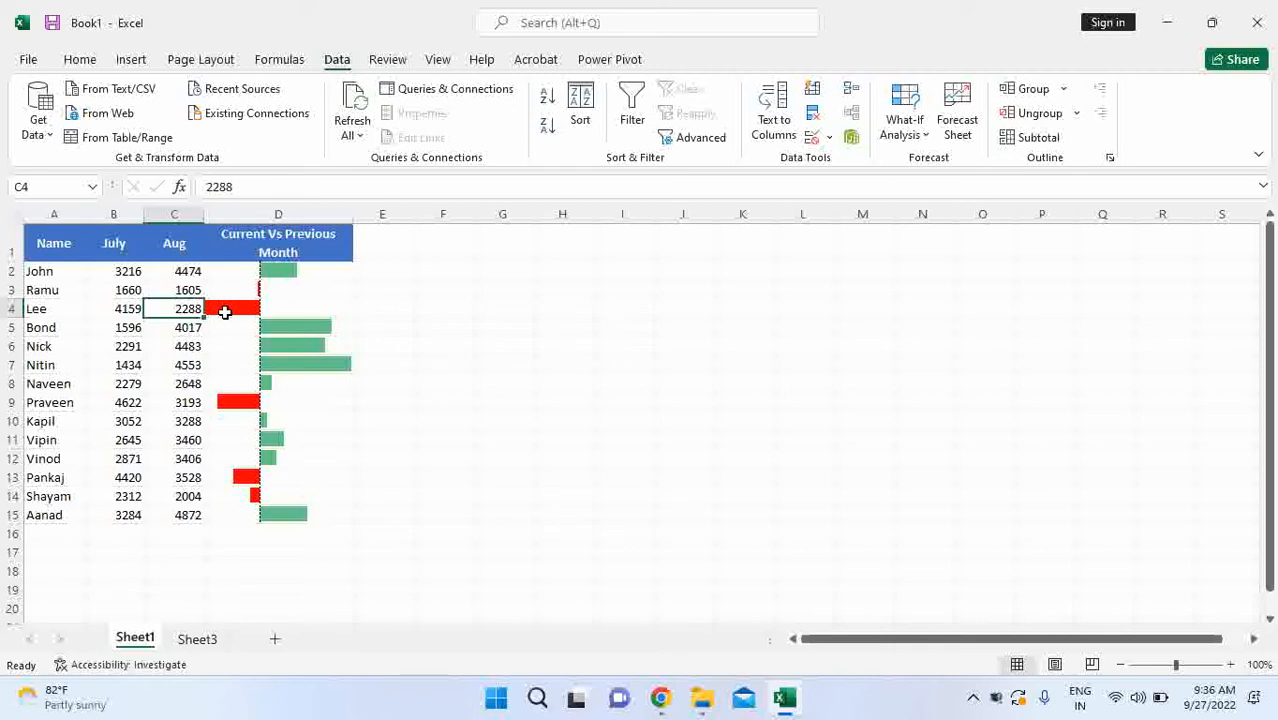
{"action": "left_click", "coordinate": [120, 330]}
{"action": "left_click", "coordinate": [171, 328]}
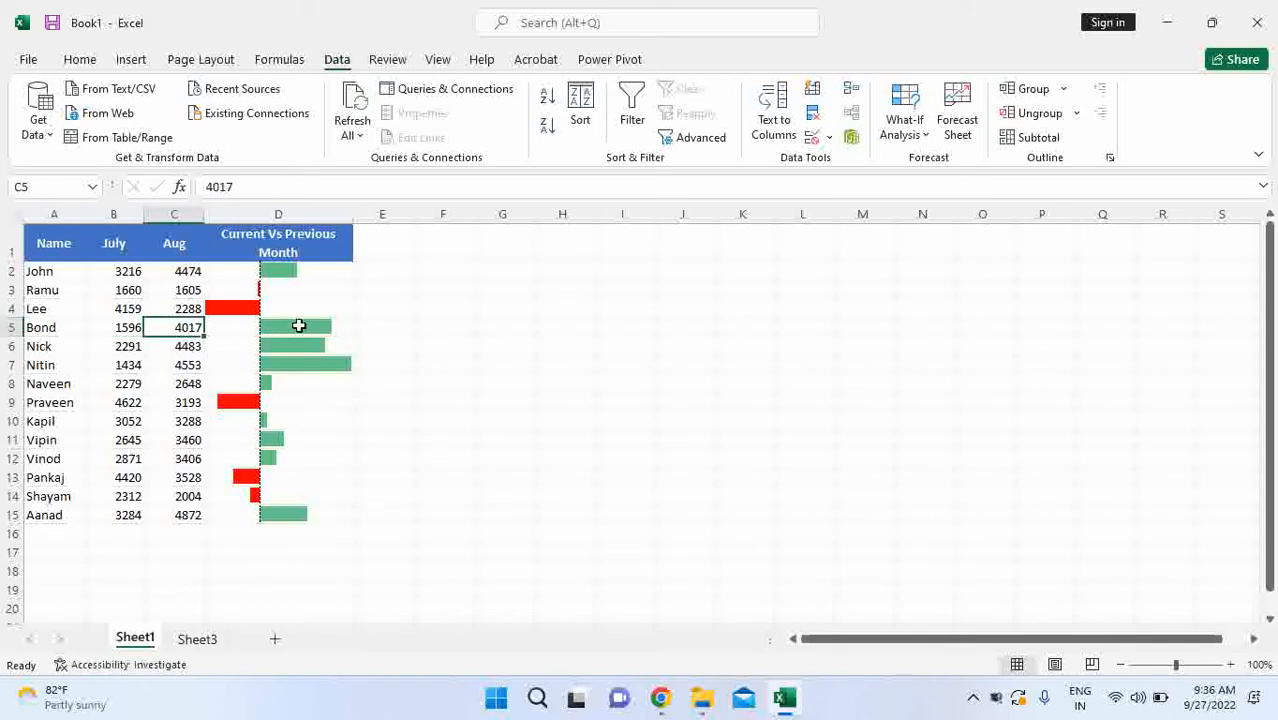
{"action": "left_click_drag", "start_coordinate": [325, 277], "coordinate": [335, 520]}
{"action": "left_click", "coordinate": [485, 366]}
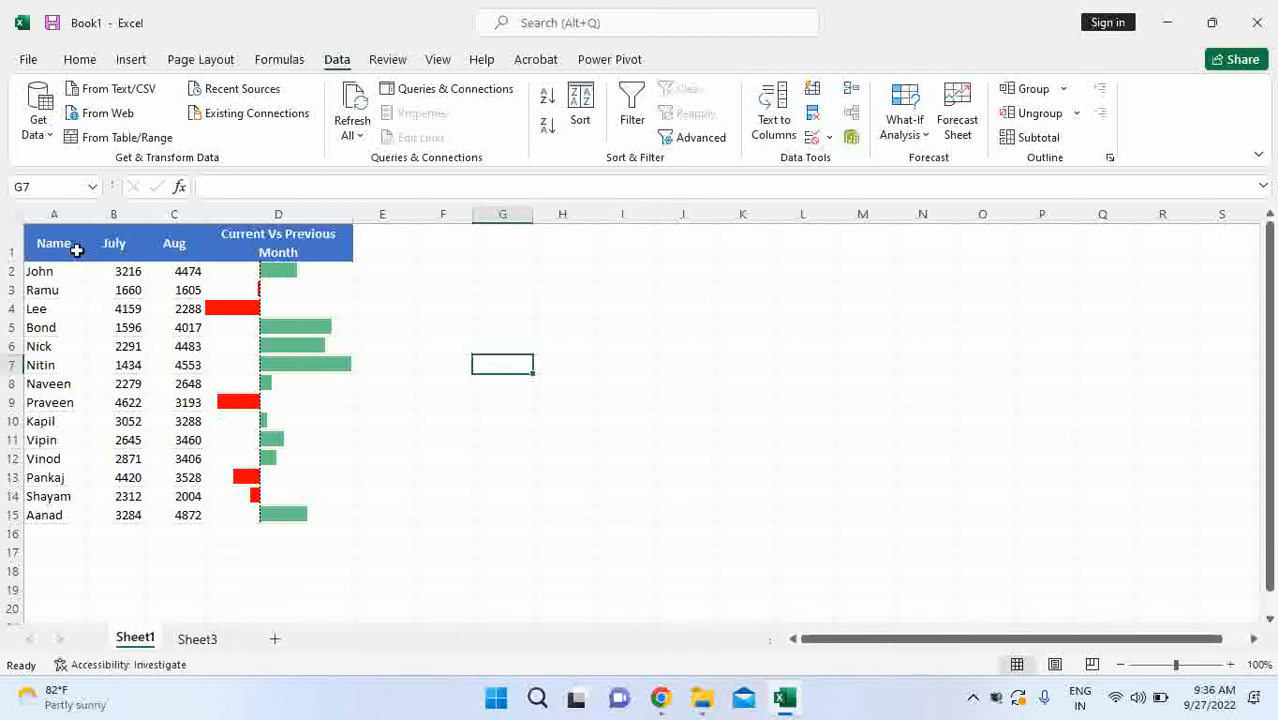
- On Sheet3, enter the formula =C2-B2 in D2 to subtract the July value from the Aug value
{"action": "left_click", "coordinate": [197, 639]}
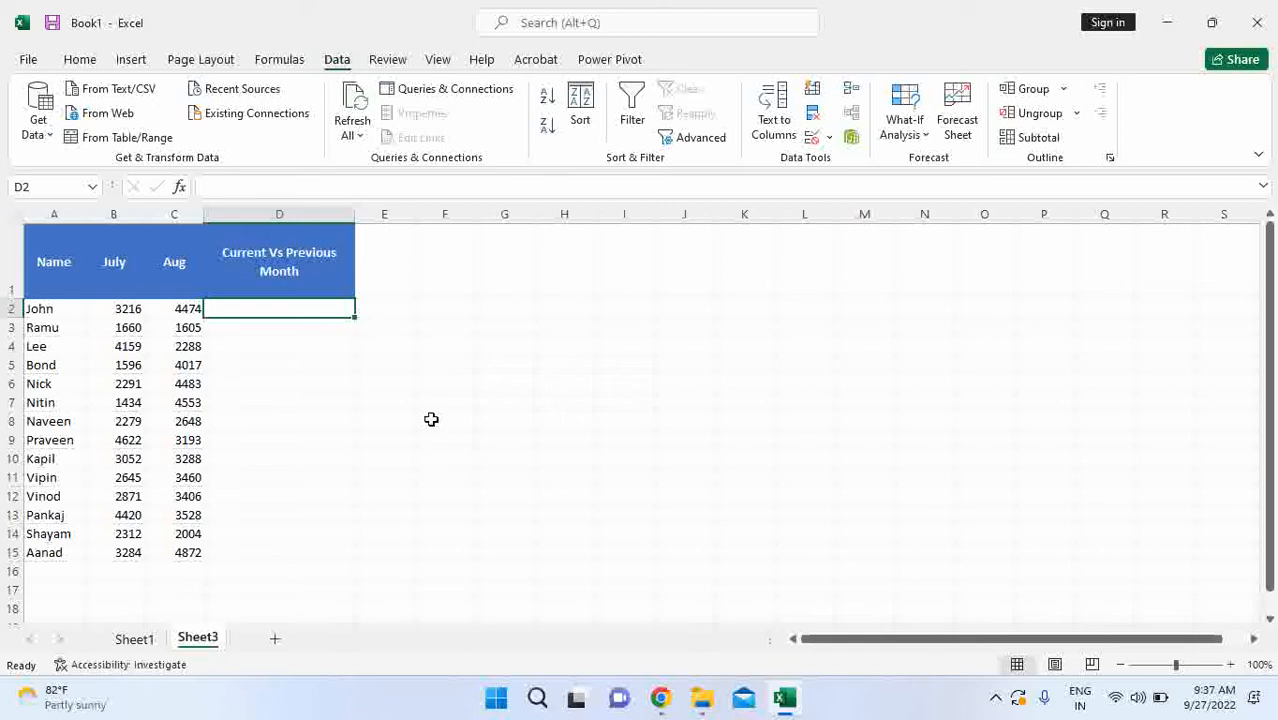
{"action": "type", "text": "="}
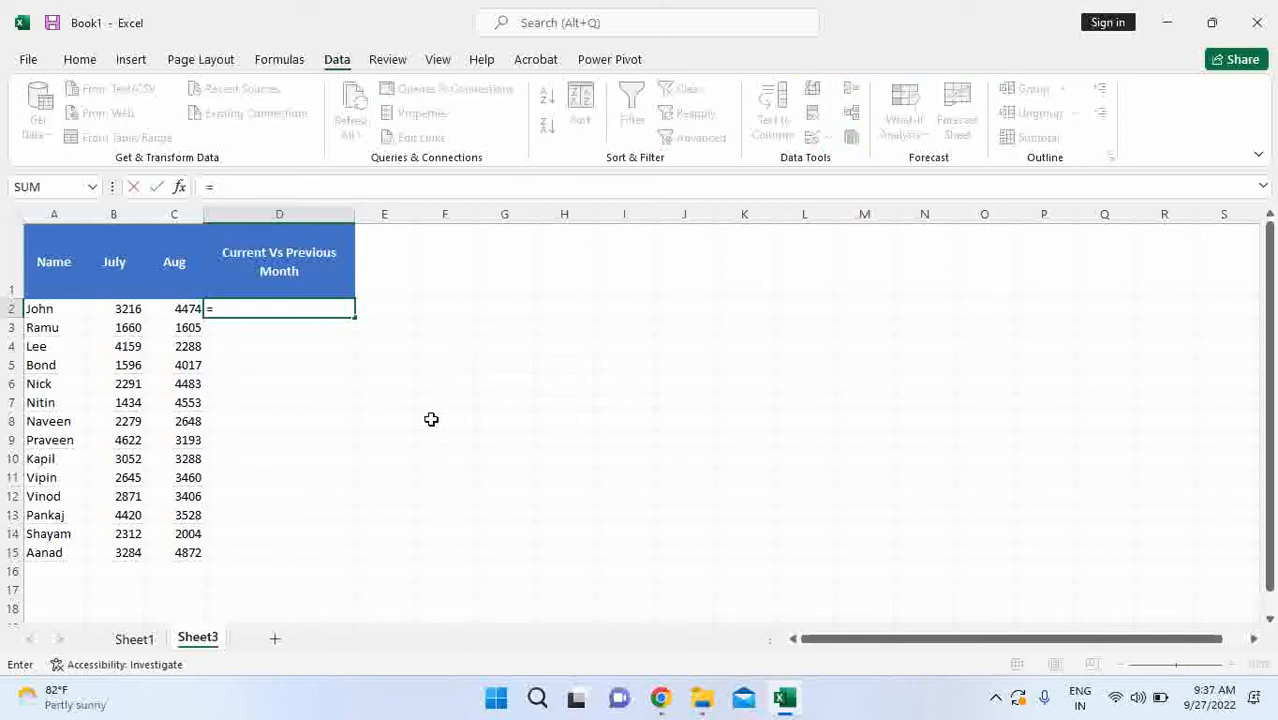
{"action": "key", "text": "Left"}
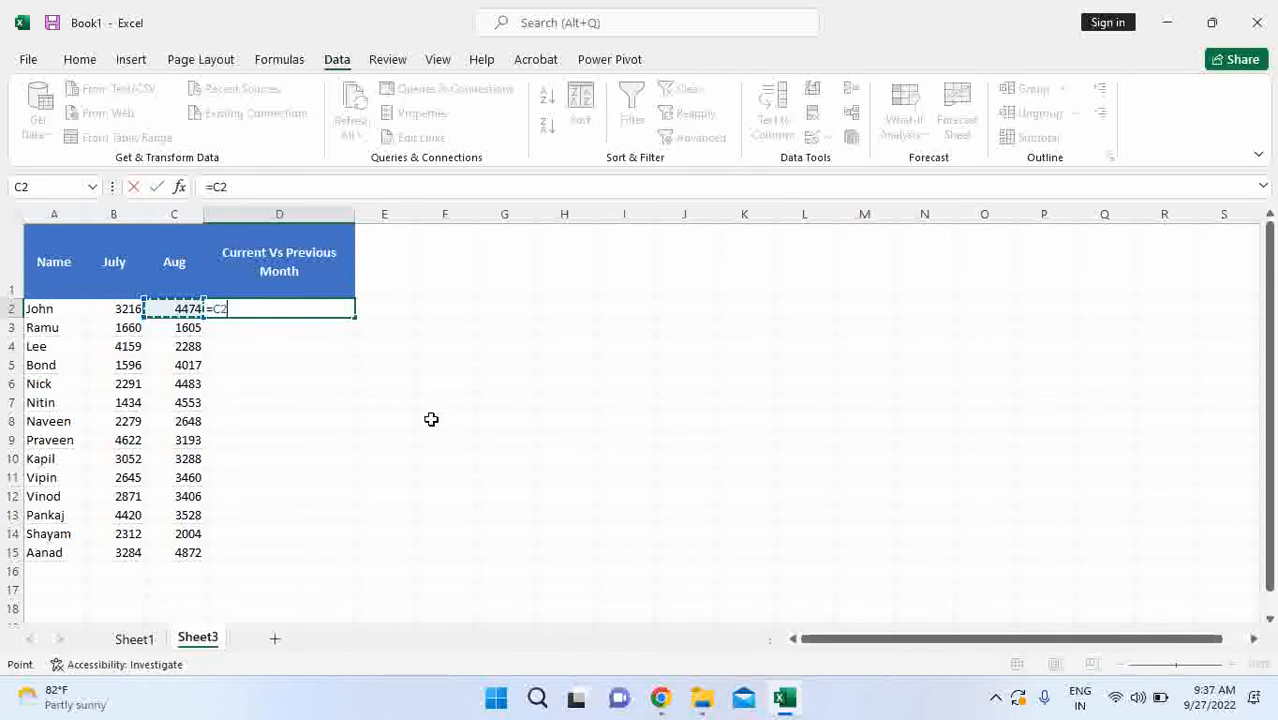
{"action": "type", "text": "-"}
{"action": "key", "text": "Left"}
{"action": "key", "text": "Left"}
{"action": "key", "text": "Return"}
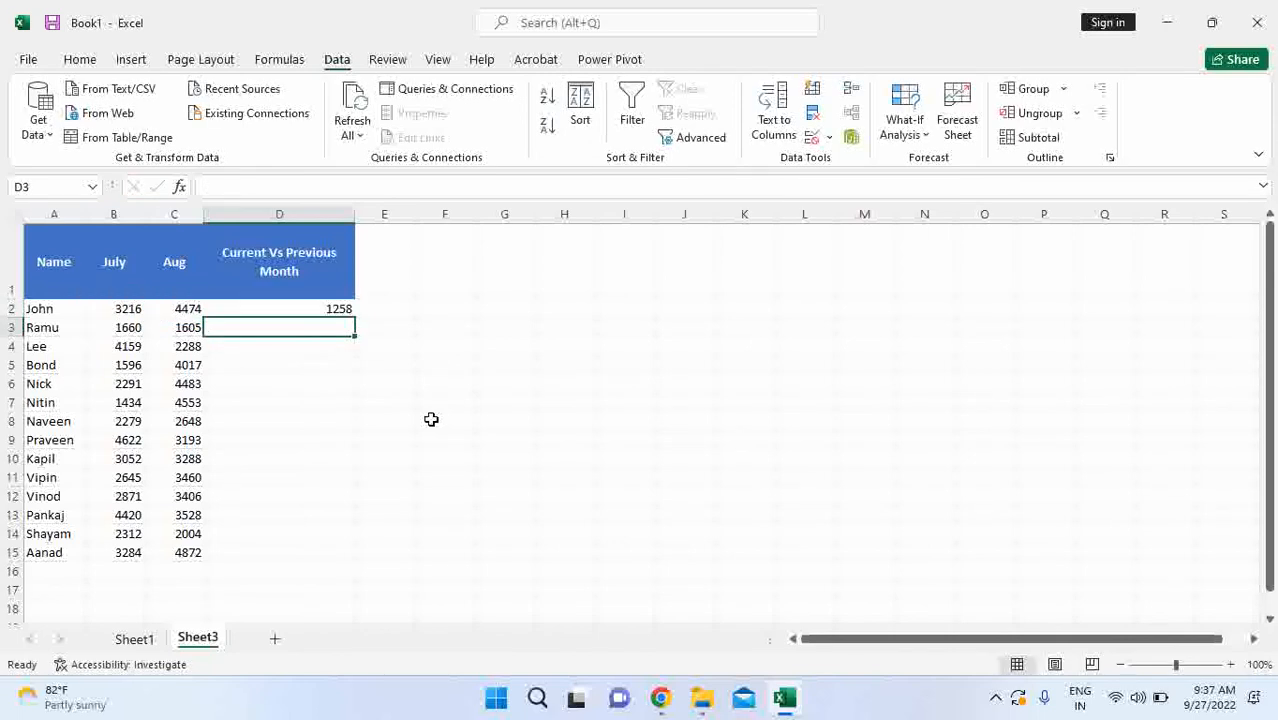
- Fill the difference formula down through D2:D15 and check the formulas in its first two rows
{"action": "left_click_drag", "start_coordinate": [315, 308], "coordinate": [317, 546]}
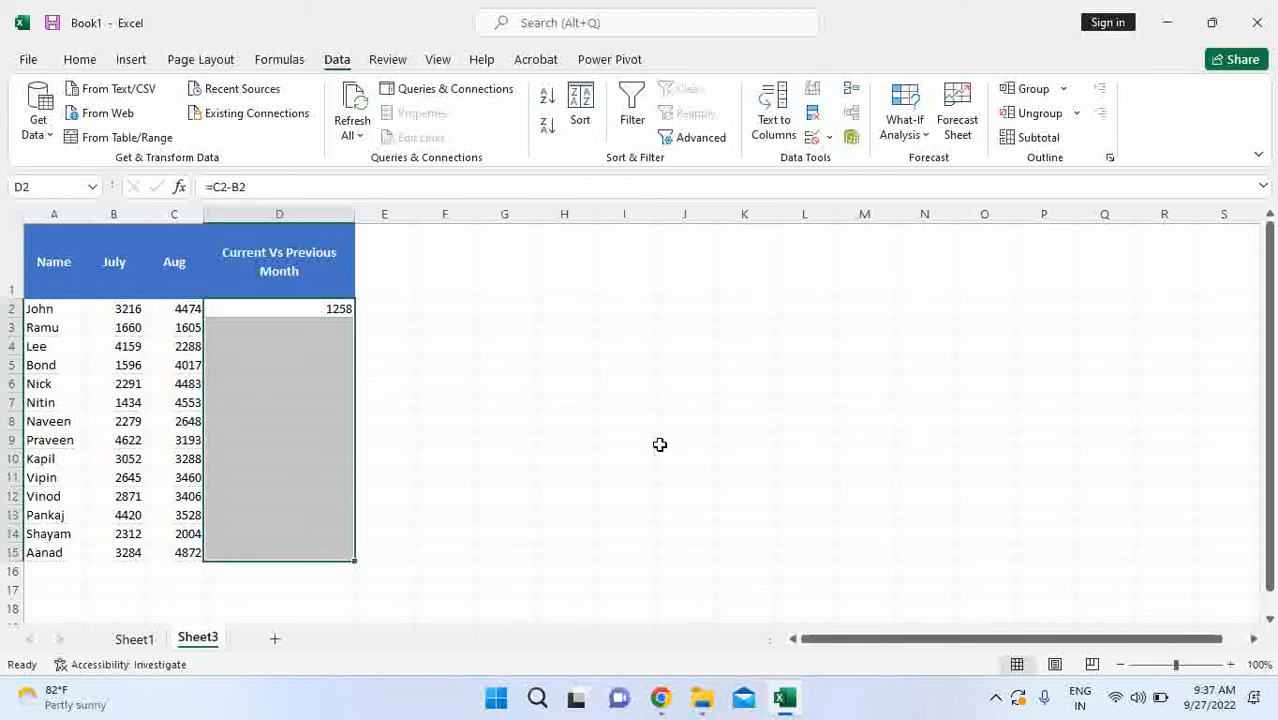
{"action": "key", "text": "ctrl+d"}
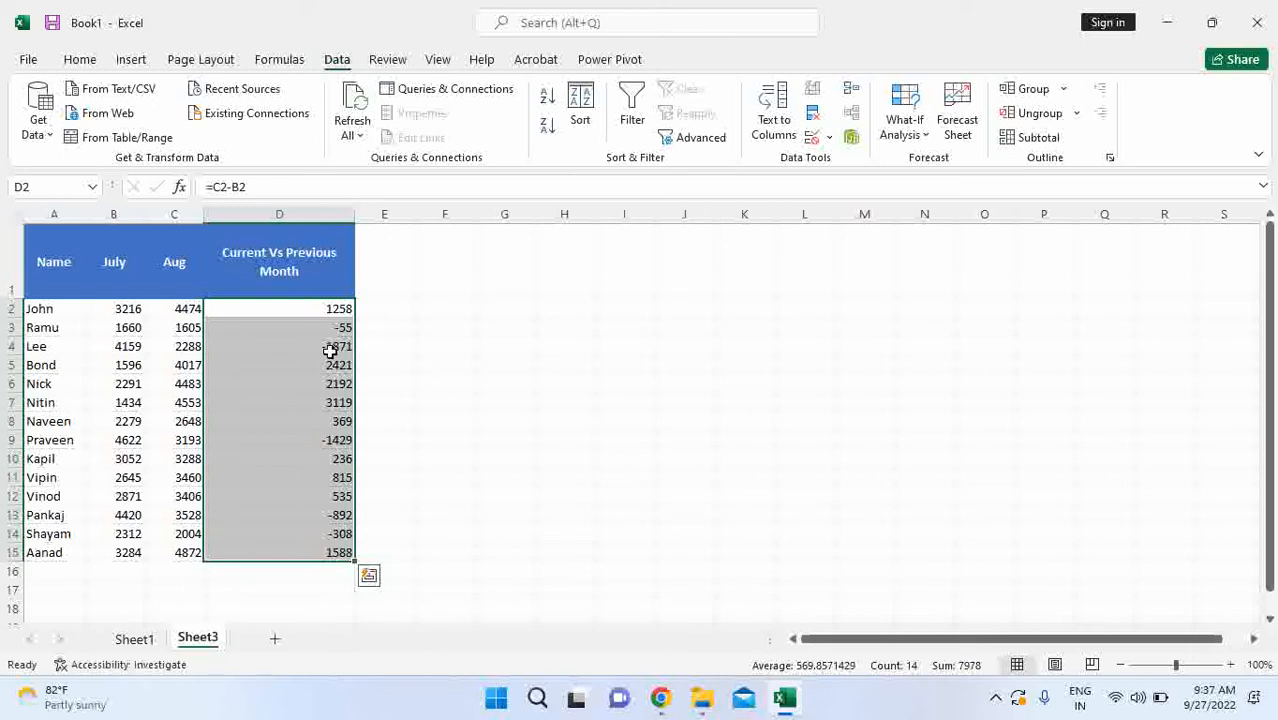
{"action": "left_click", "coordinate": [301, 312]}
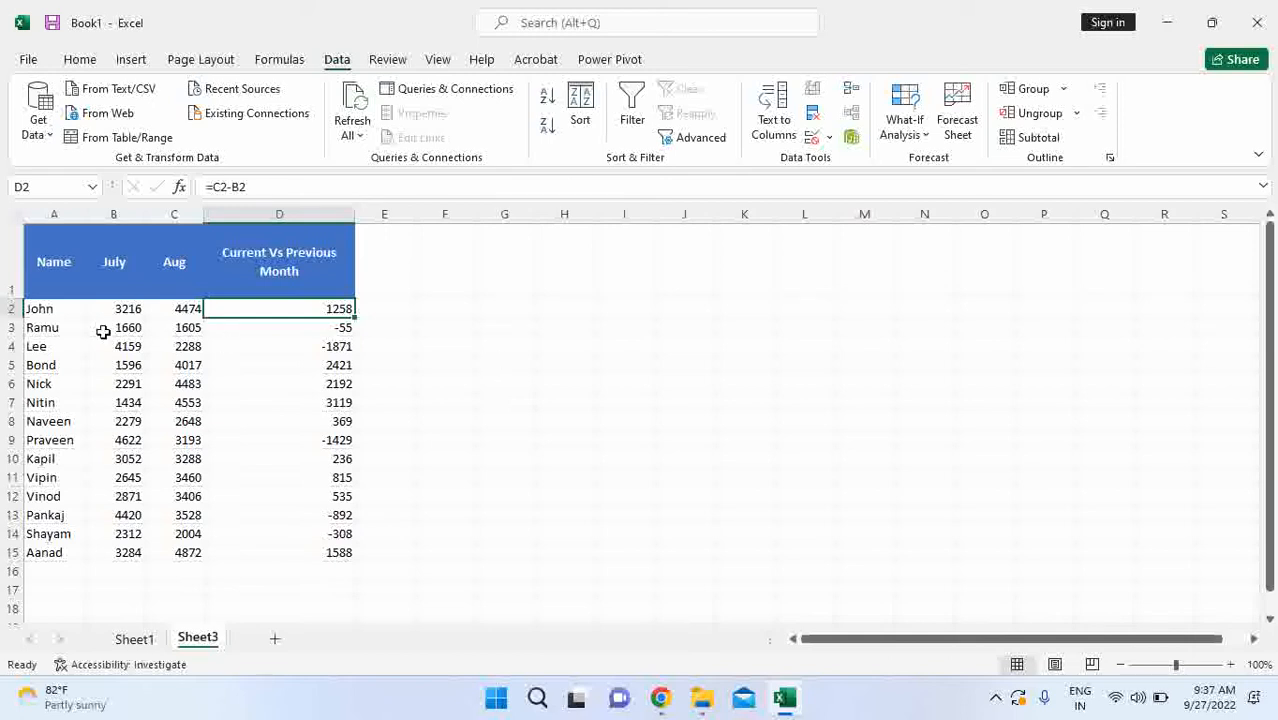
{"action": "left_click", "coordinate": [311, 331]}
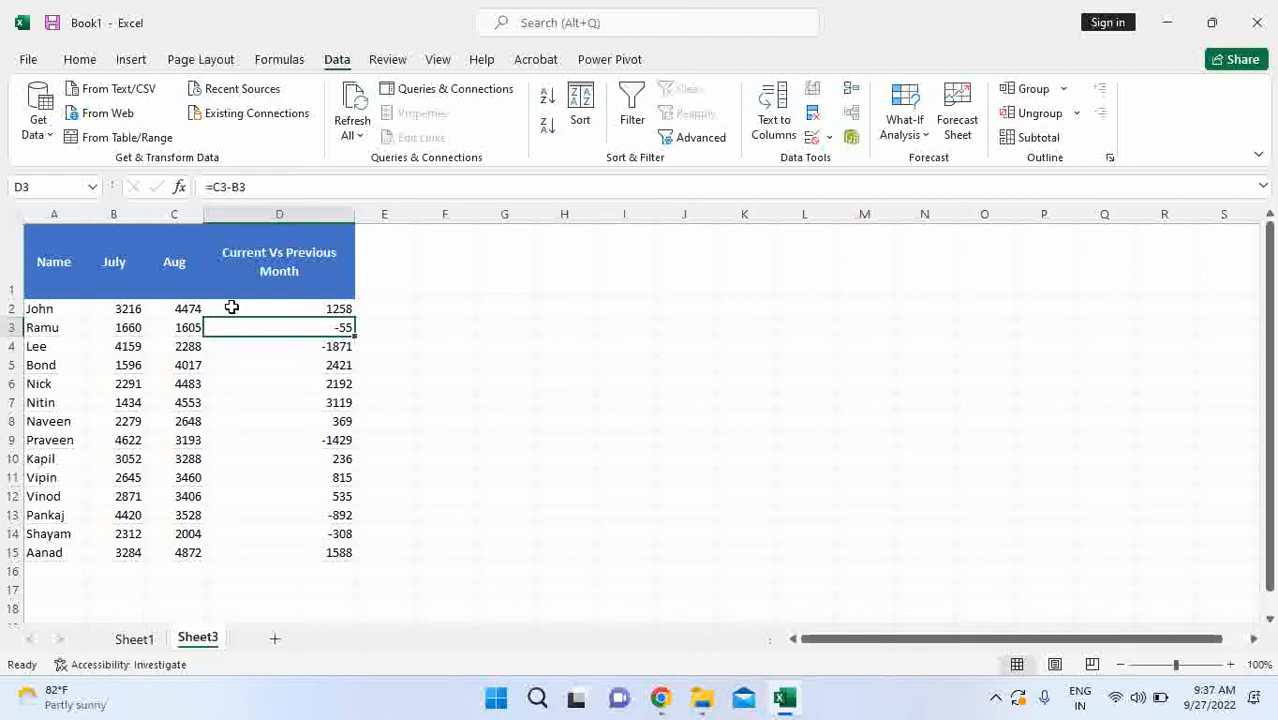
- Apply green solid fill data bars to the Current Vs Previous Month values in D2:D15 with conditional formatting
{"action": "left_click_drag", "start_coordinate": [231, 308], "coordinate": [280, 550]}
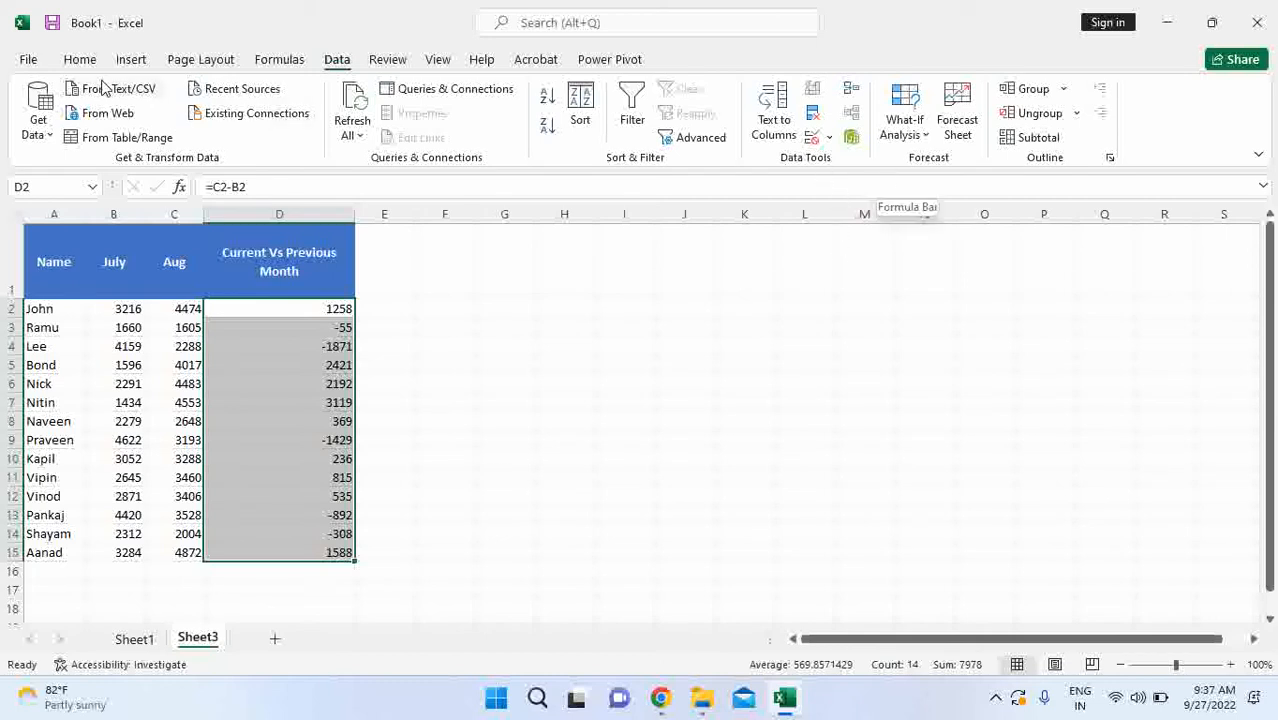
{"action": "left_click", "coordinate": [80, 60]}
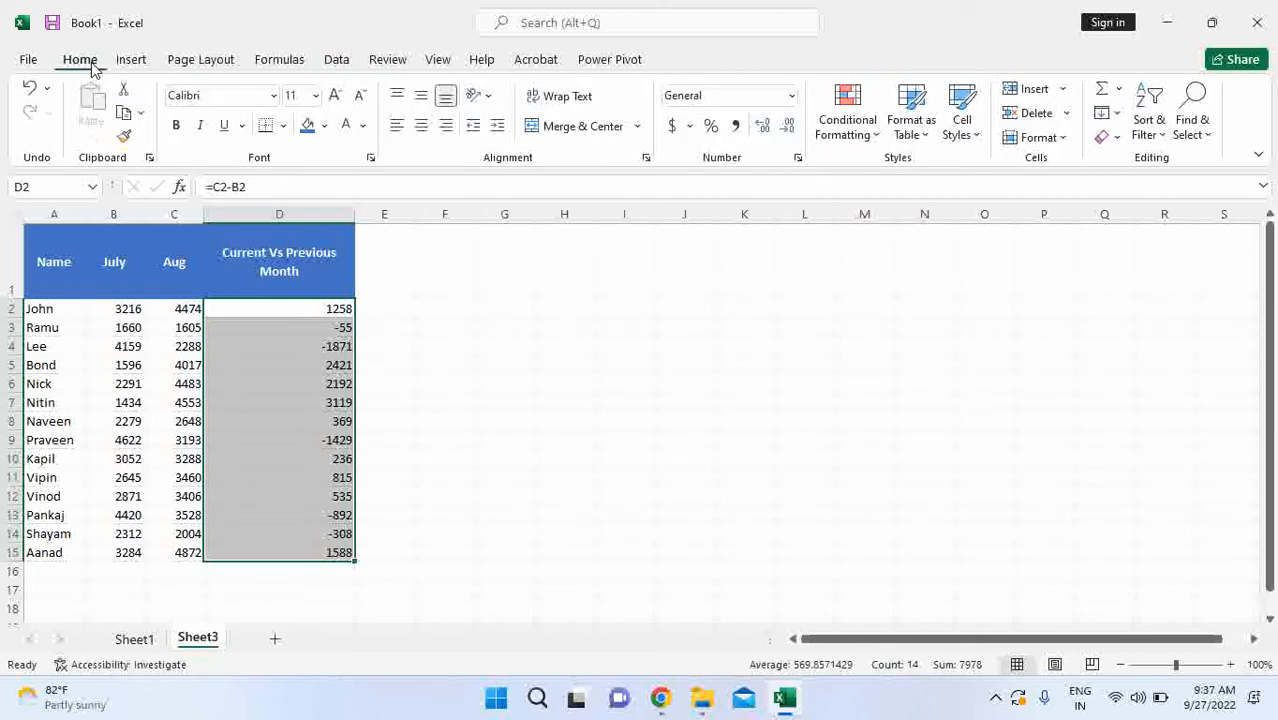
{"action": "left_click", "coordinate": [846, 140]}
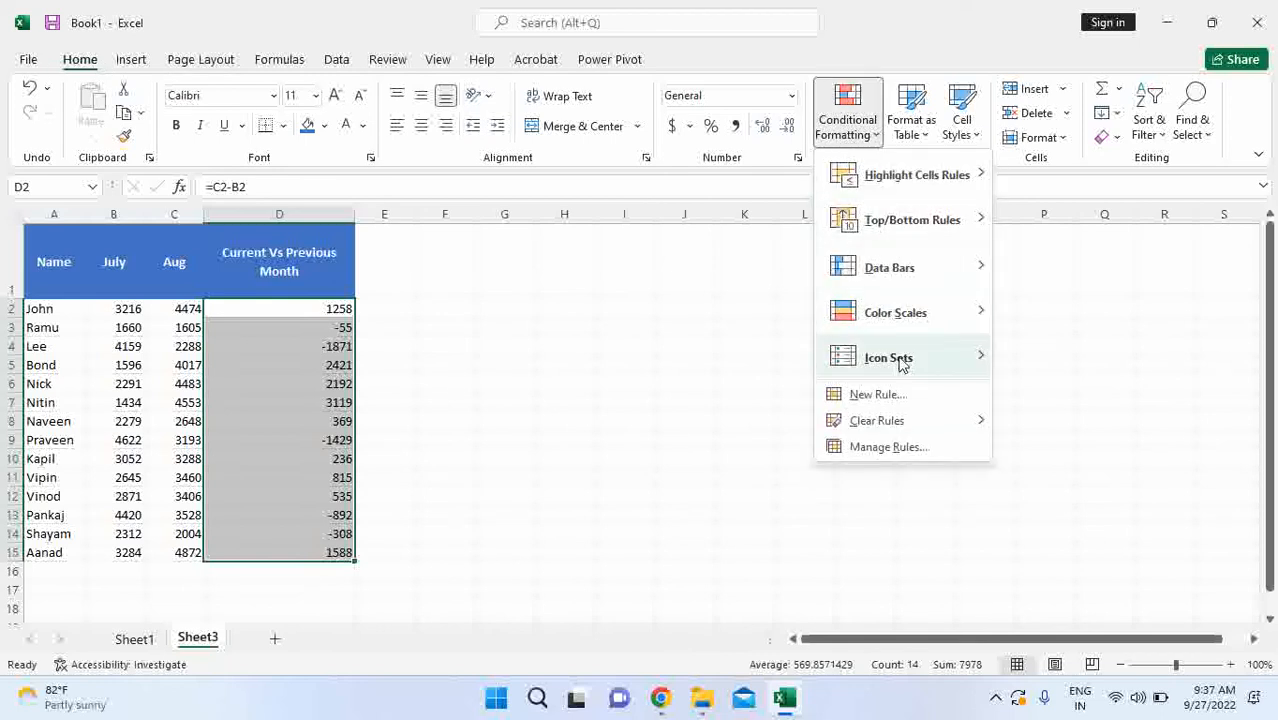
{"action": "mouse_move", "coordinate": [898, 287]}
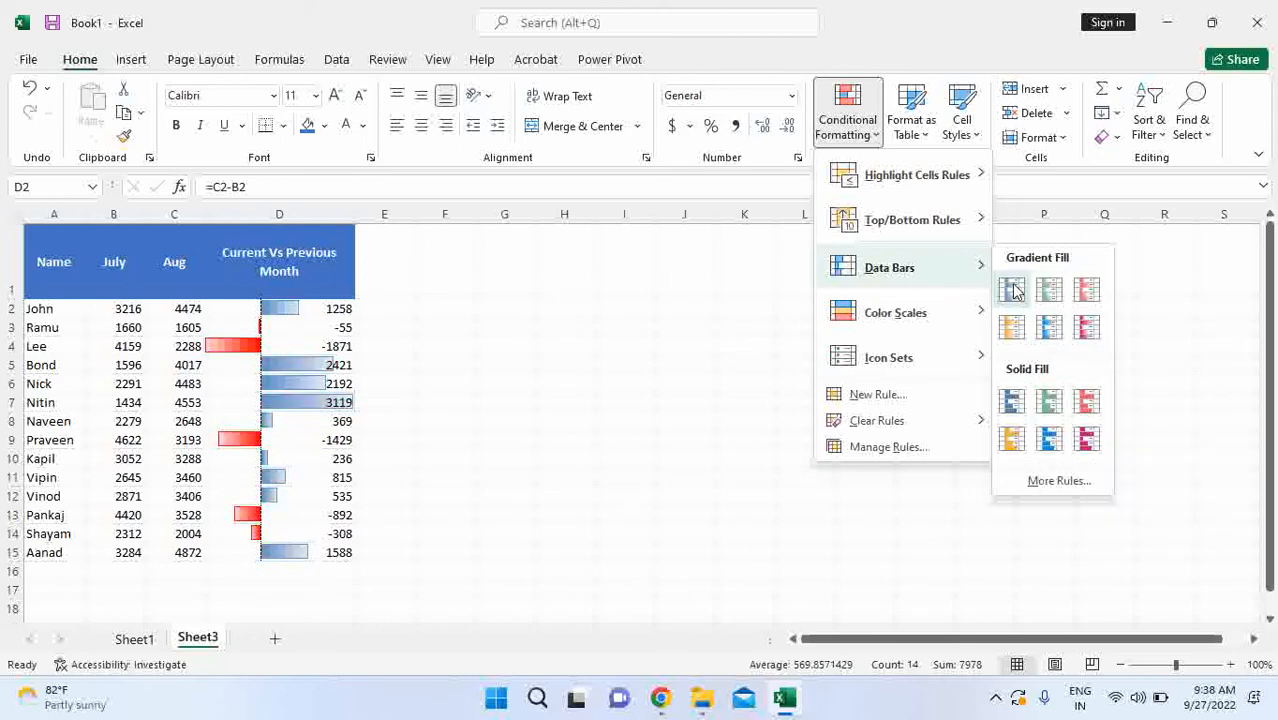
{"action": "left_click", "coordinate": [1050, 405]}
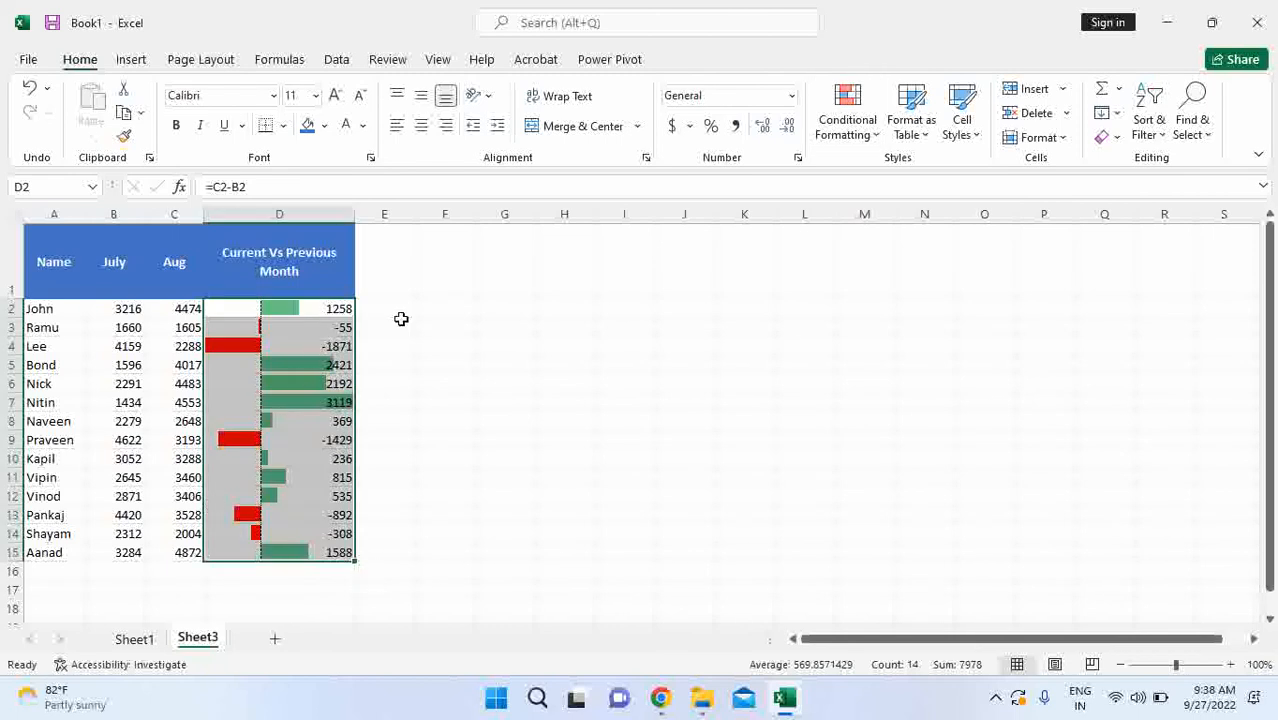
{"action": "left_click", "coordinate": [425, 326]}
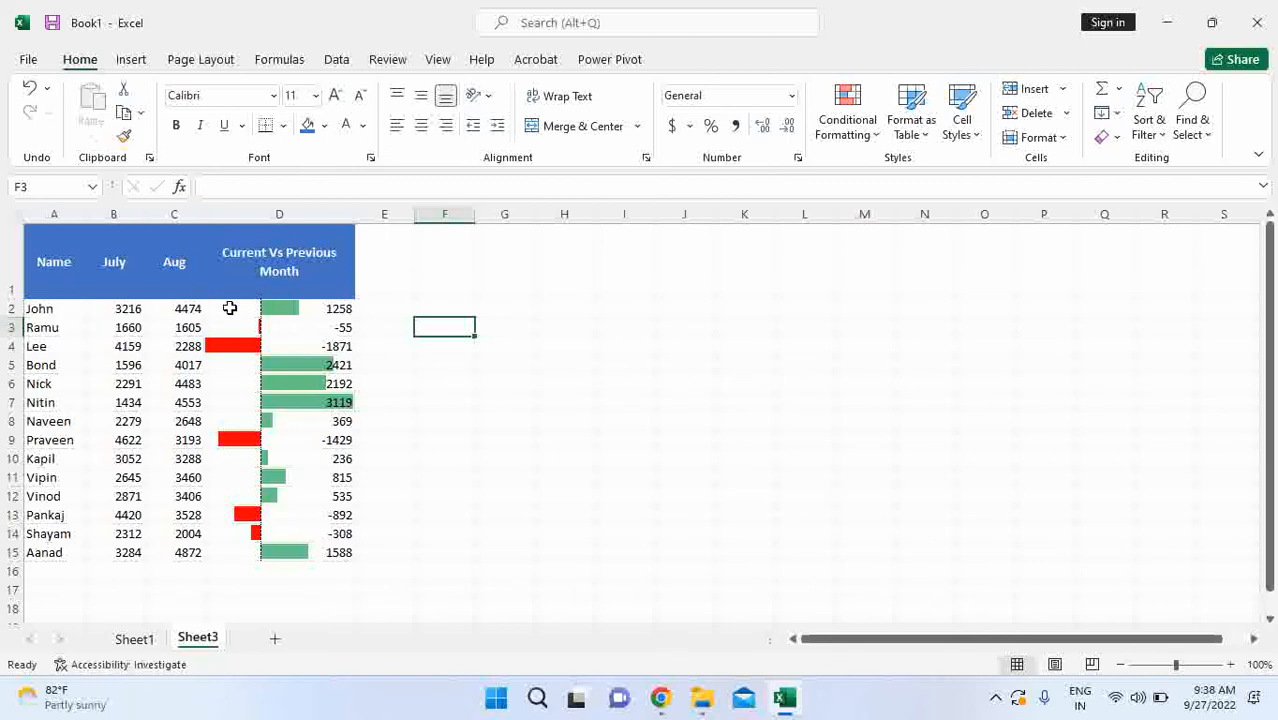
- Edit the data bar rule for D2:D15 to use Show Bar Only and apply the change
{"action": "left_click_drag", "start_coordinate": [230, 308], "coordinate": [234, 421]}
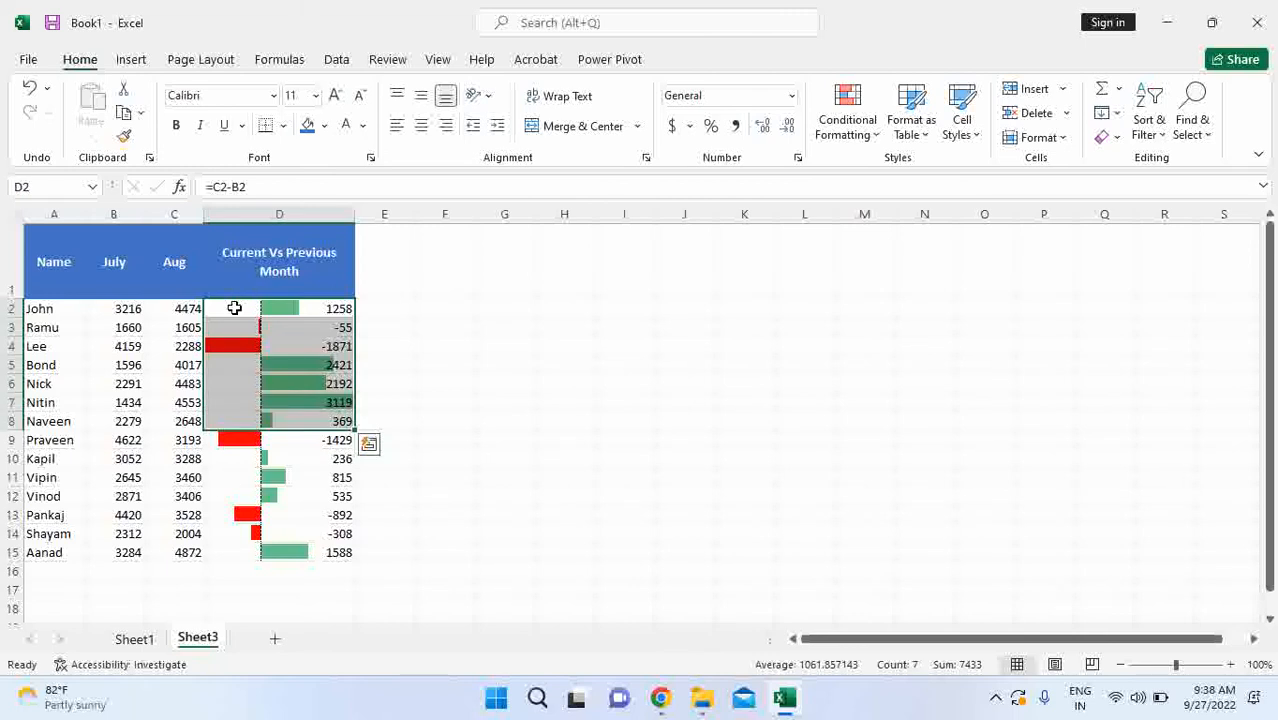
{"action": "left_click_drag", "start_coordinate": [234, 308], "coordinate": [237, 552]}
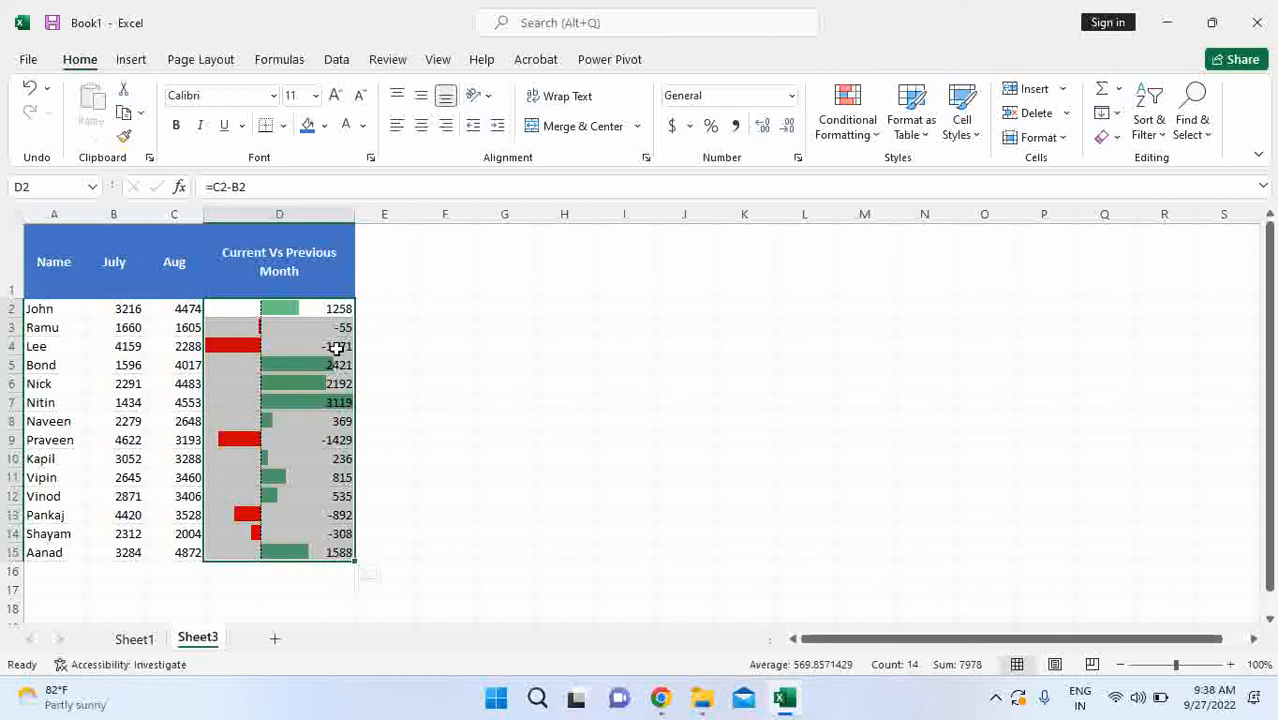
{"action": "left_click", "coordinate": [856, 144]}
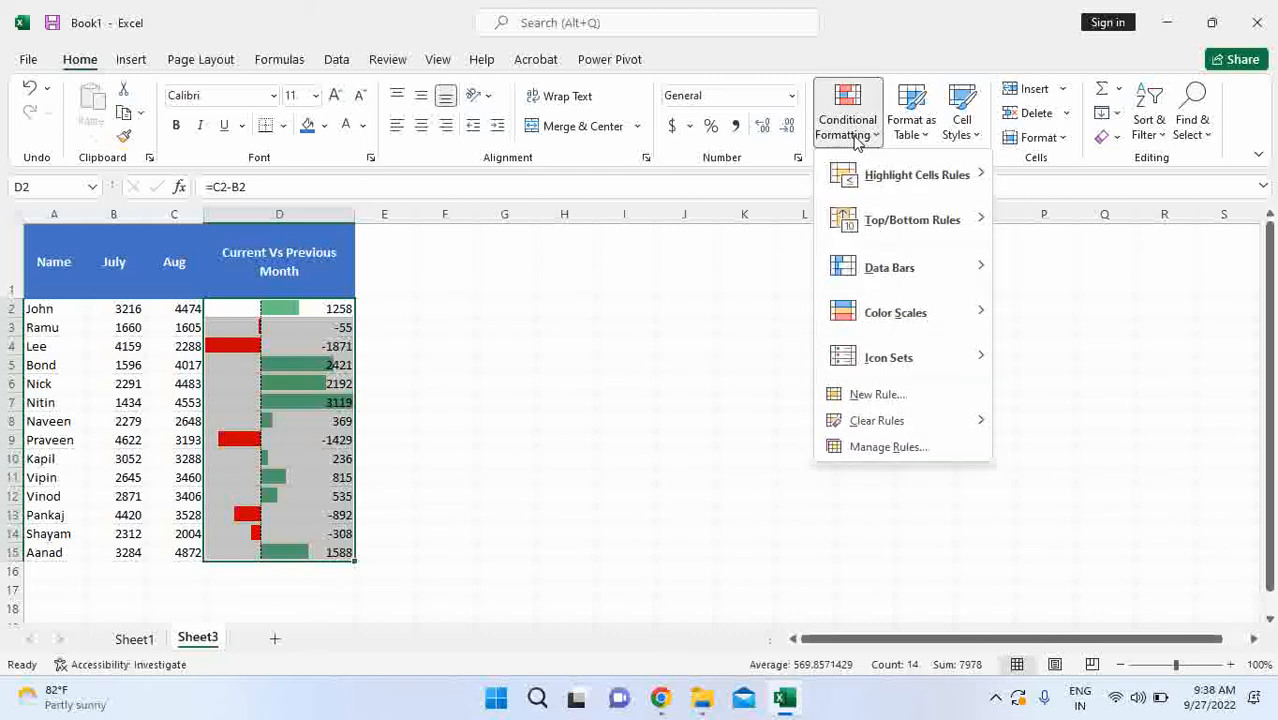
{"action": "left_click", "coordinate": [853, 449]}
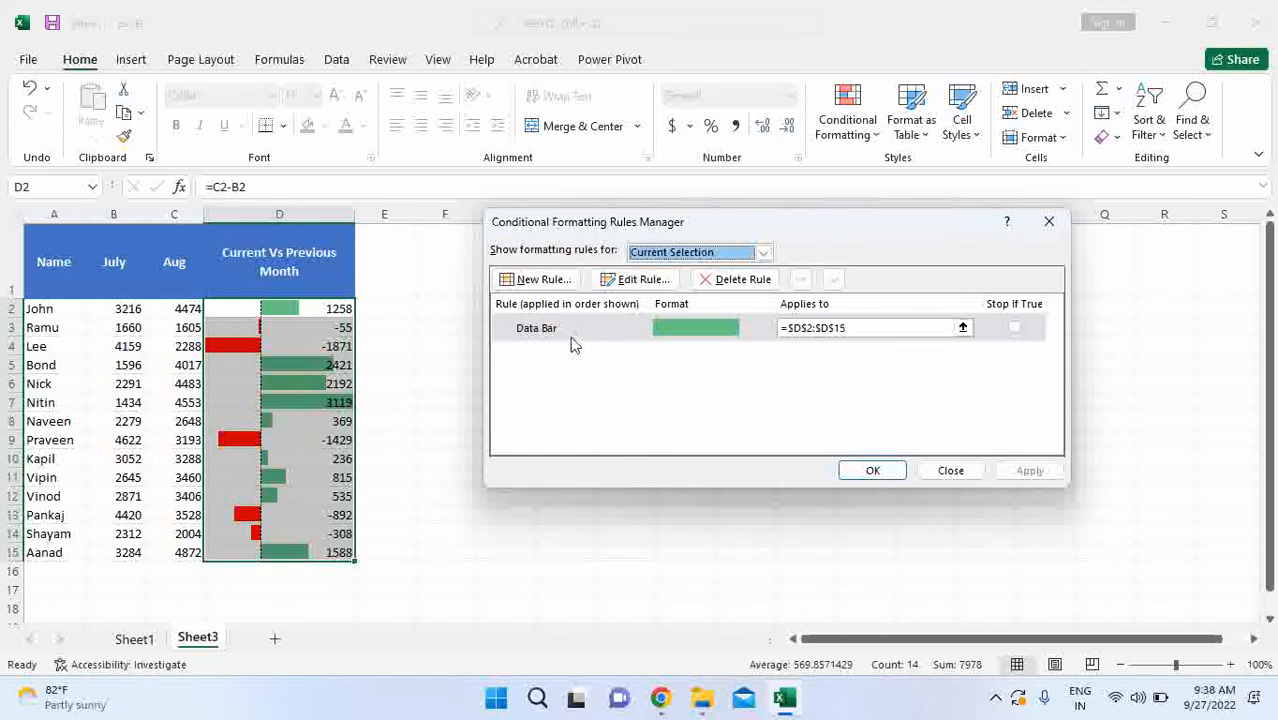
{"action": "left_click", "coordinate": [572, 340]}
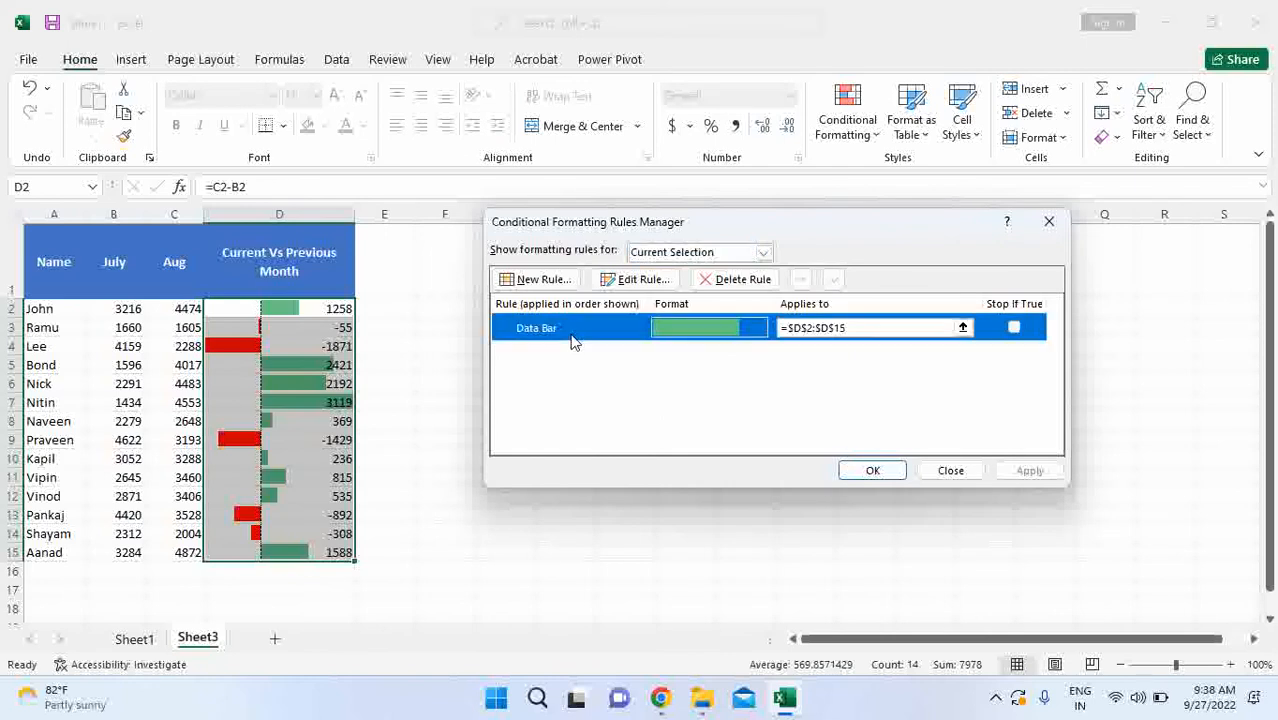
{"action": "left_click", "coordinate": [630, 283]}
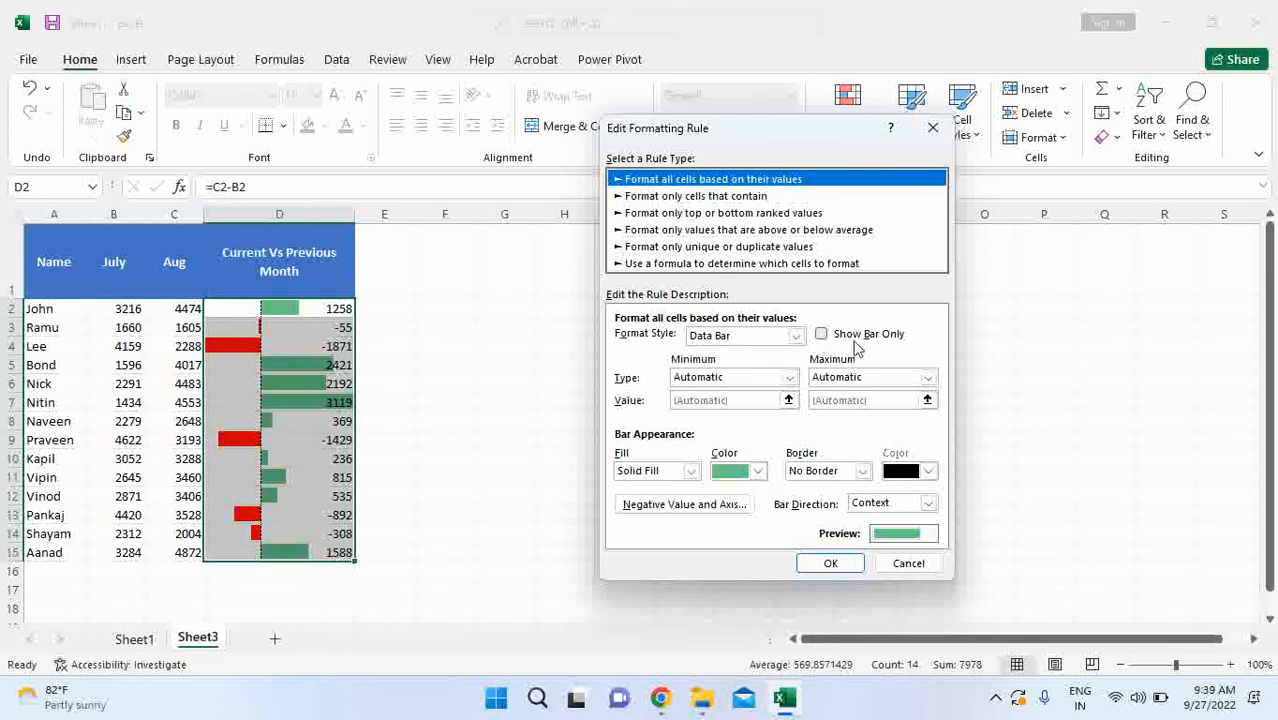
{"action": "left_click", "coordinate": [822, 334]}
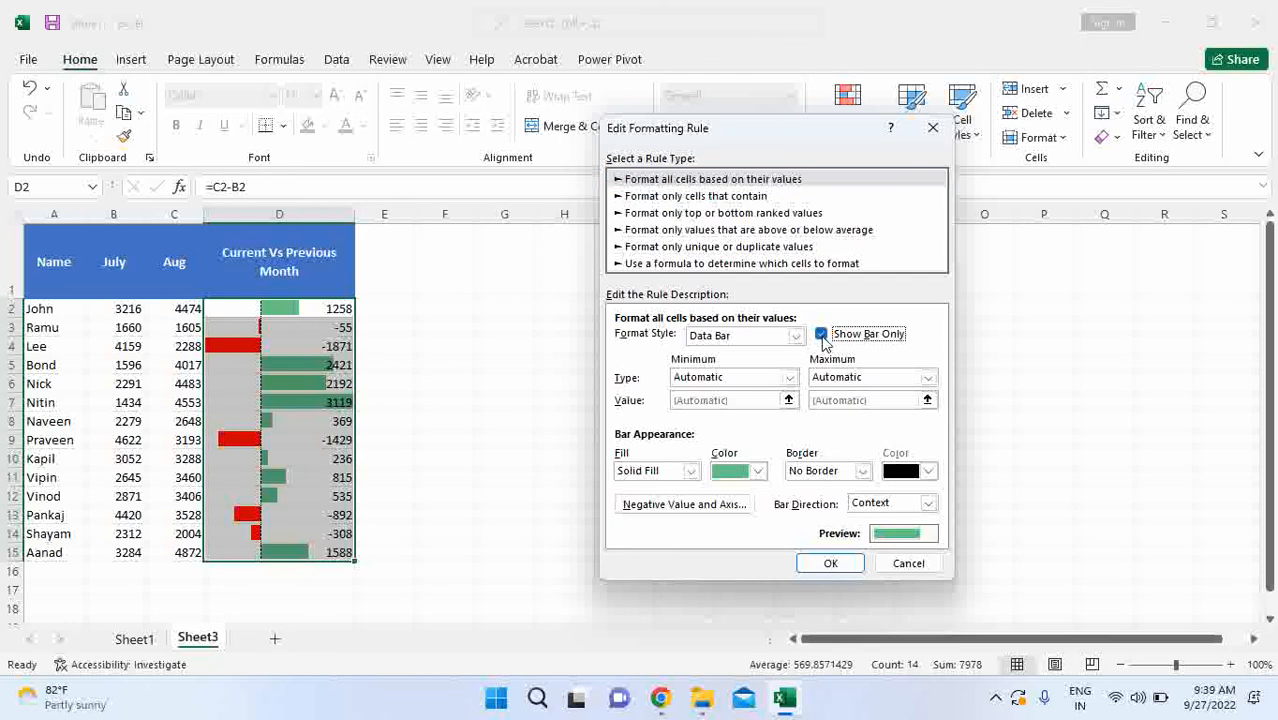
{"action": "left_click", "coordinate": [838, 566]}
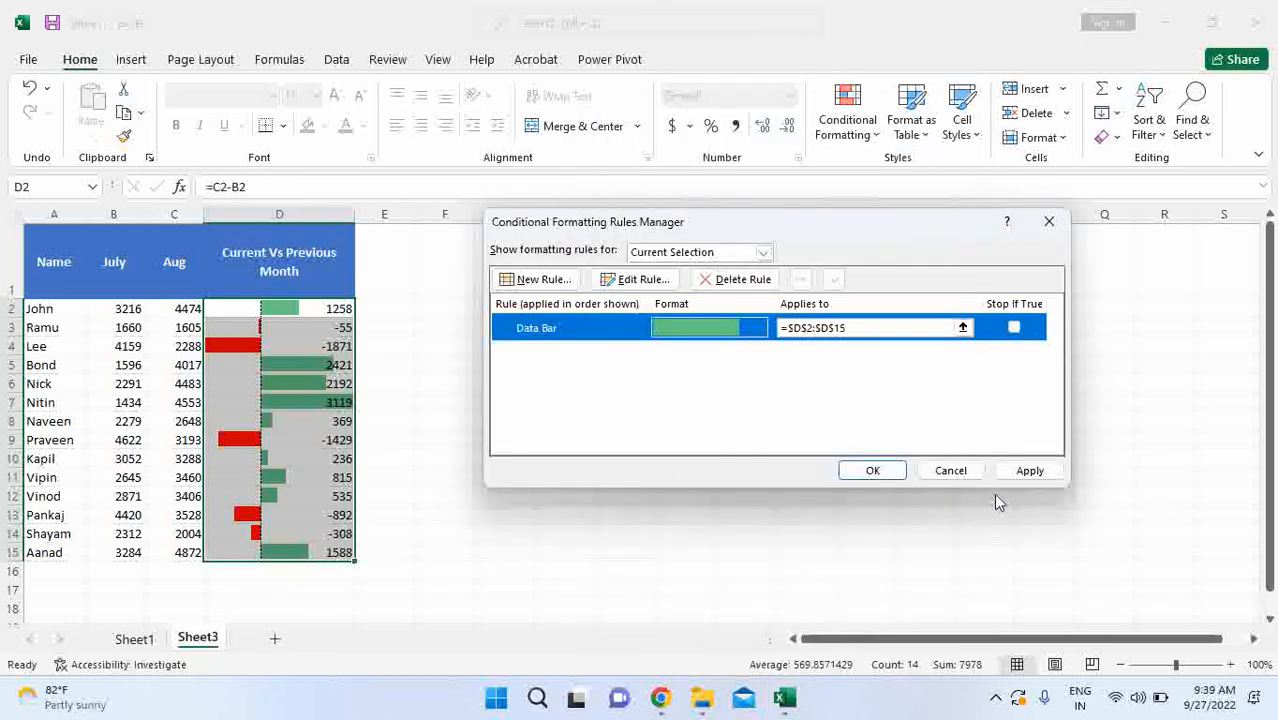
{"action": "left_click", "coordinate": [1022, 472]}
{"action": "left_click", "coordinate": [875, 473]}
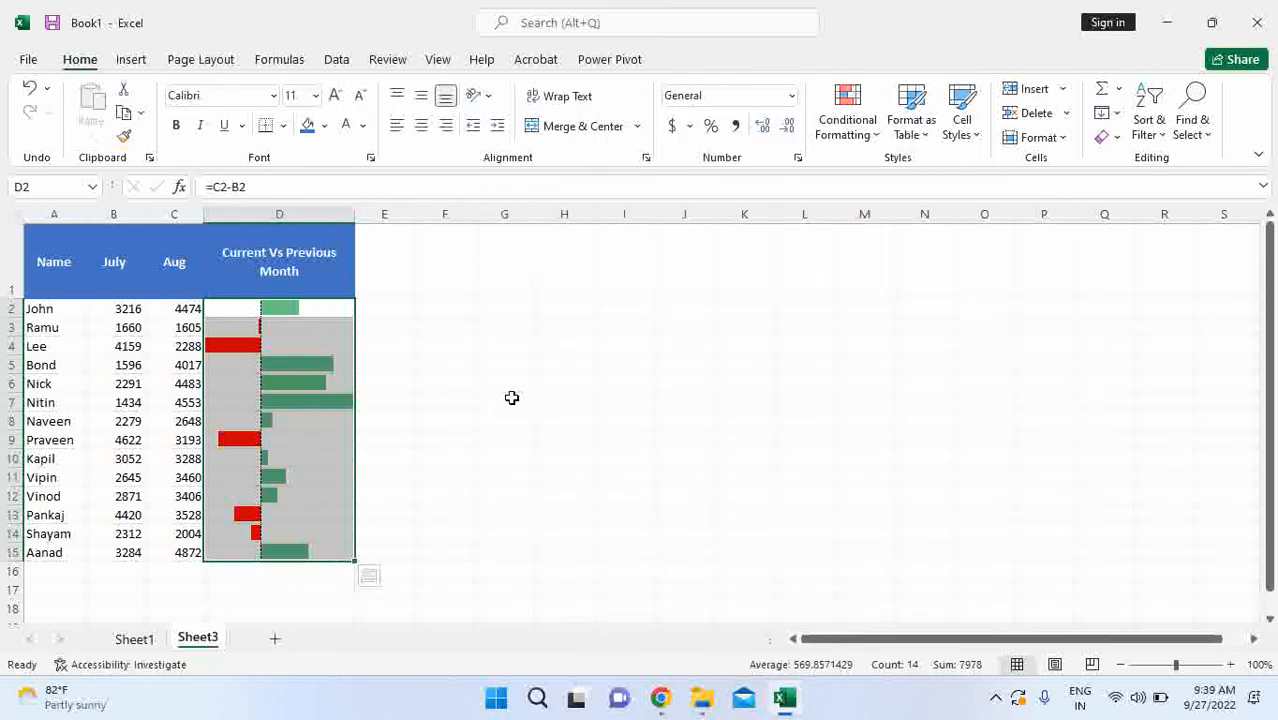
{"action": "left_click", "coordinate": [400, 366]}
{"action": "left_click_drag", "start_coordinate": [225, 308], "coordinate": [228, 556]}
{"action": "left_click", "coordinate": [468, 328]}
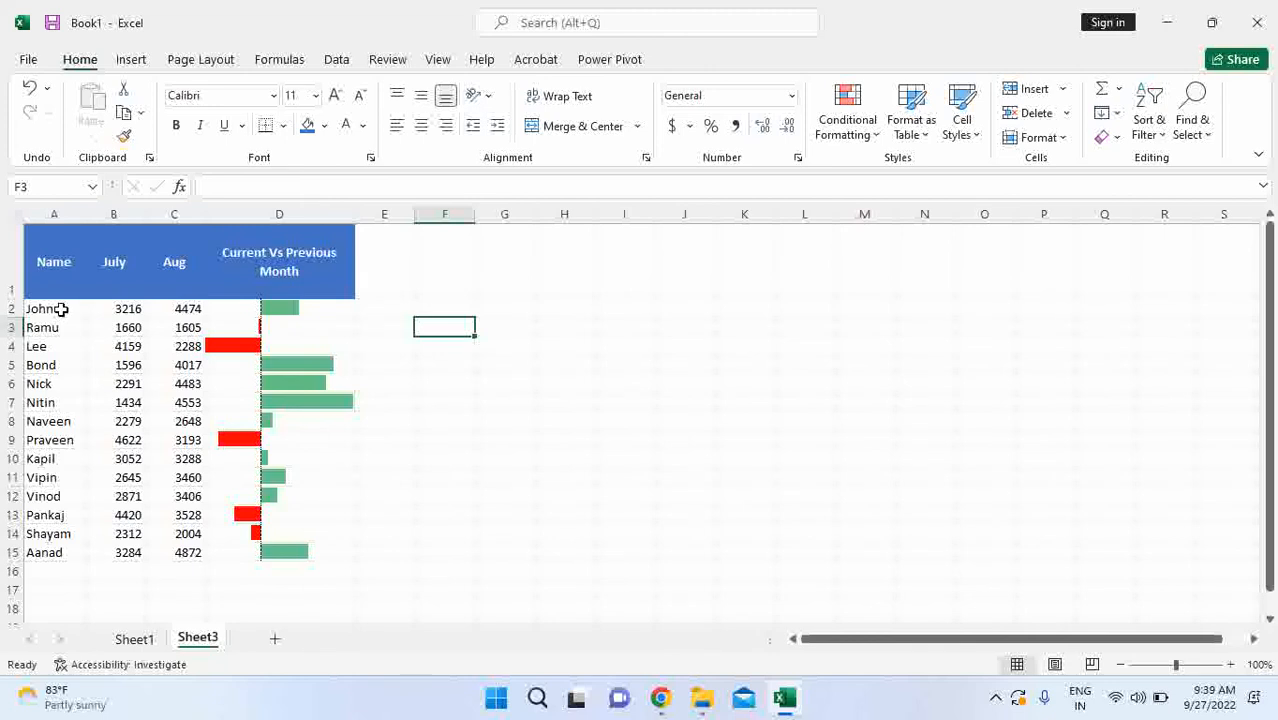
- Sort the table A1:D15 by Current Vs Previous Month on cell values, from smallest to largest
{"action": "left_click_drag", "start_coordinate": [51, 256], "coordinate": [290, 552]}
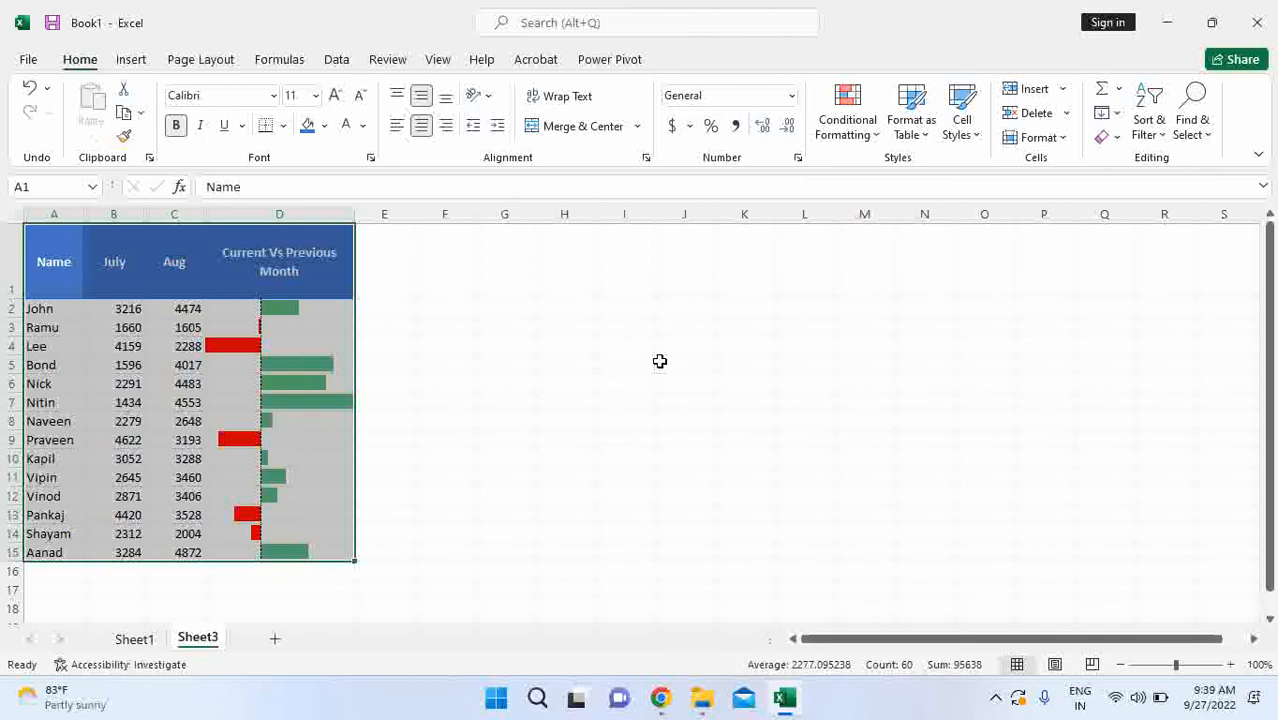
{"action": "key", "text": "alt"}
{"action": "key", "text": "a"}
{"action": "key", "text": "s"}
{"action": "key", "text": "s"}
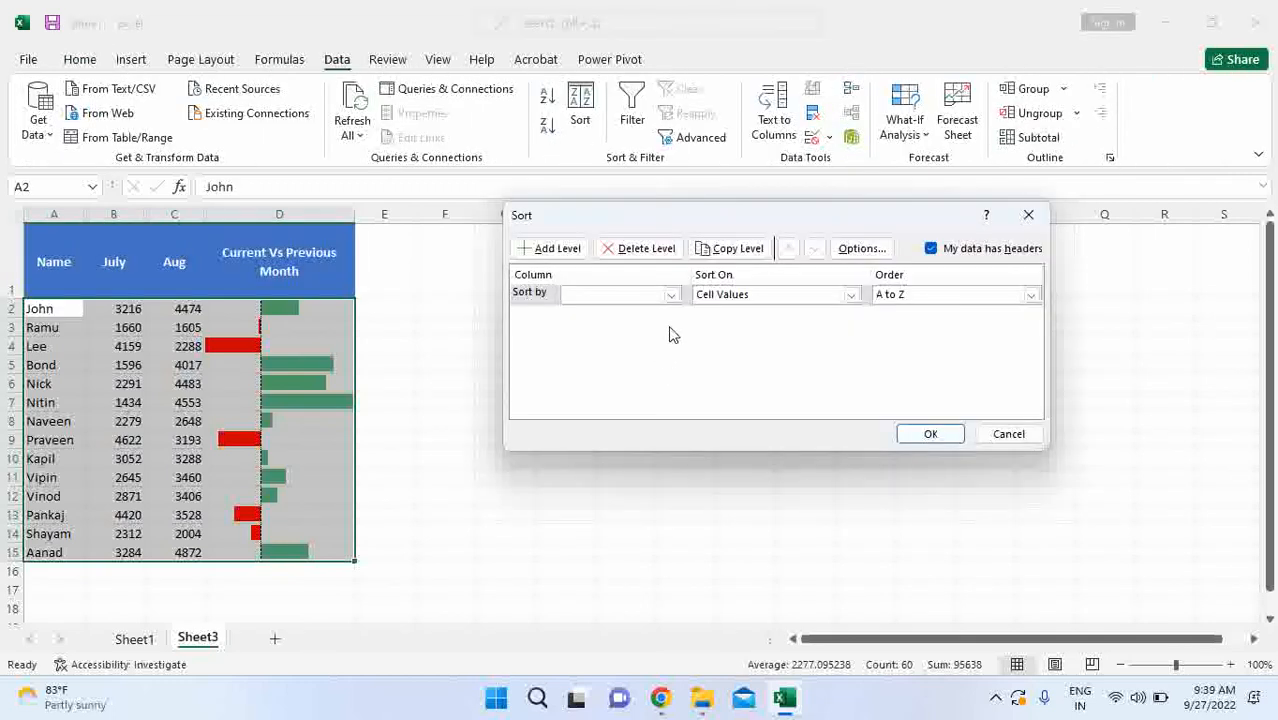
{"action": "left_click", "coordinate": [672, 297]}
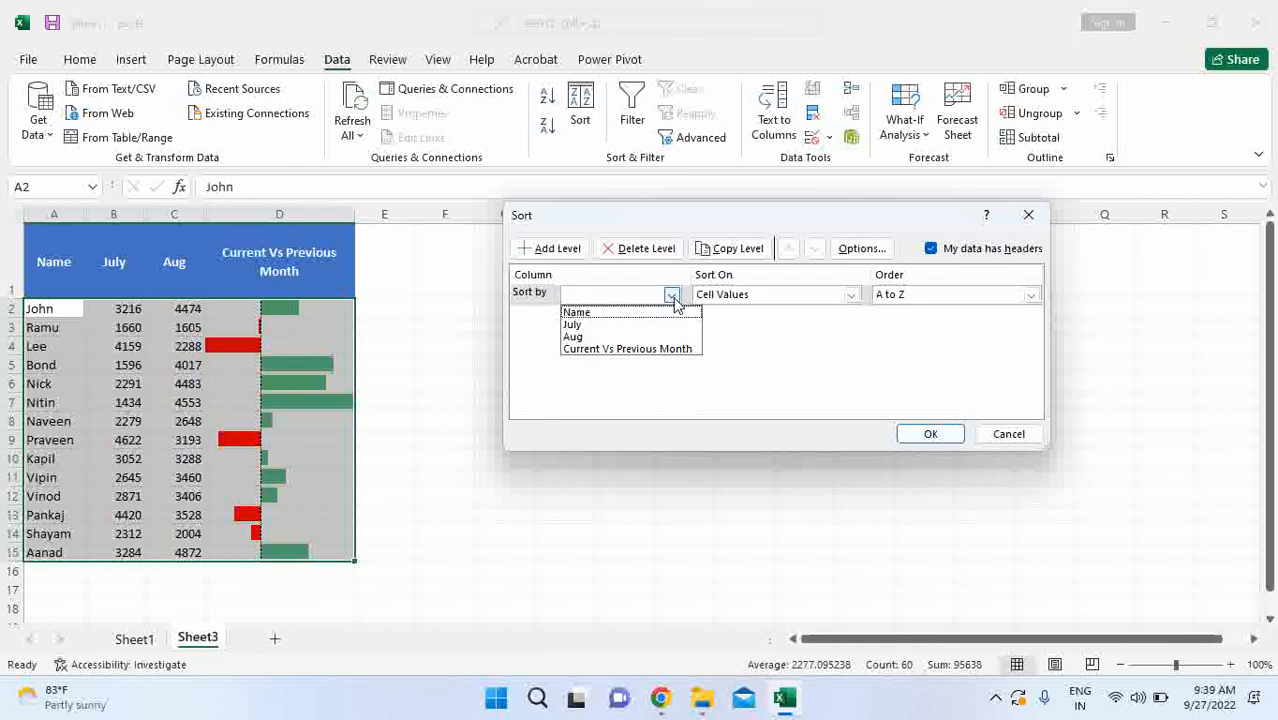
{"action": "left_click", "coordinate": [655, 348]}
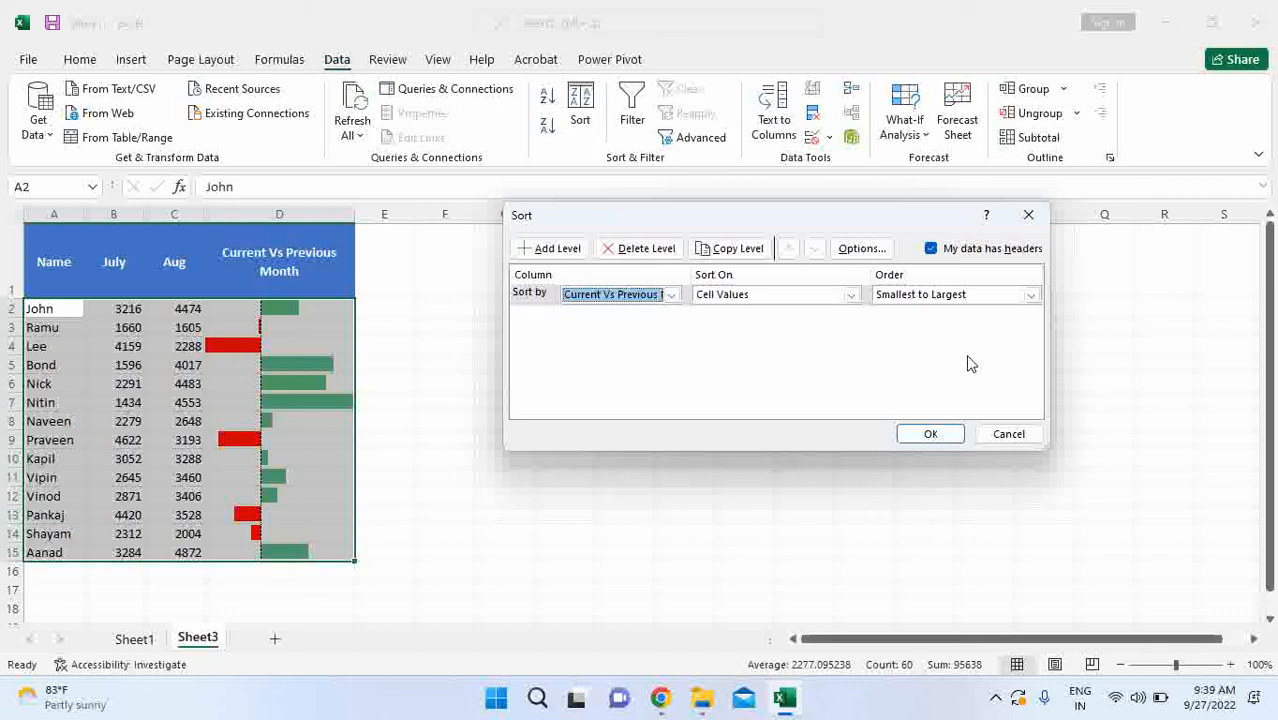
{"action": "left_click", "coordinate": [932, 434]}
{"action": "left_click", "coordinate": [455, 296]}
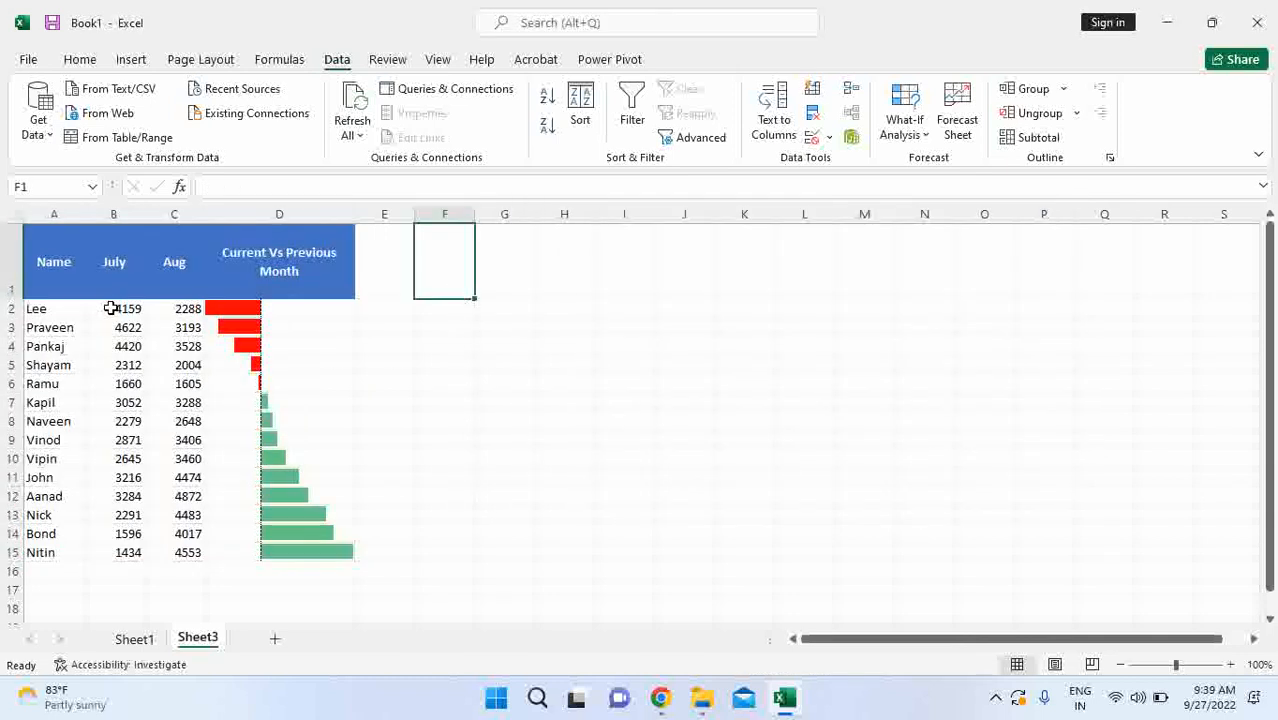
- Review the sorted table, comparing the July and Aug values and the names in the rows with red bars
{"action": "left_click_drag", "start_coordinate": [113, 308], "coordinate": [176, 550]}
{"action": "left_click_drag", "start_coordinate": [64, 265], "coordinate": [300, 552]}
{"action": "left_click", "coordinate": [476, 308]}
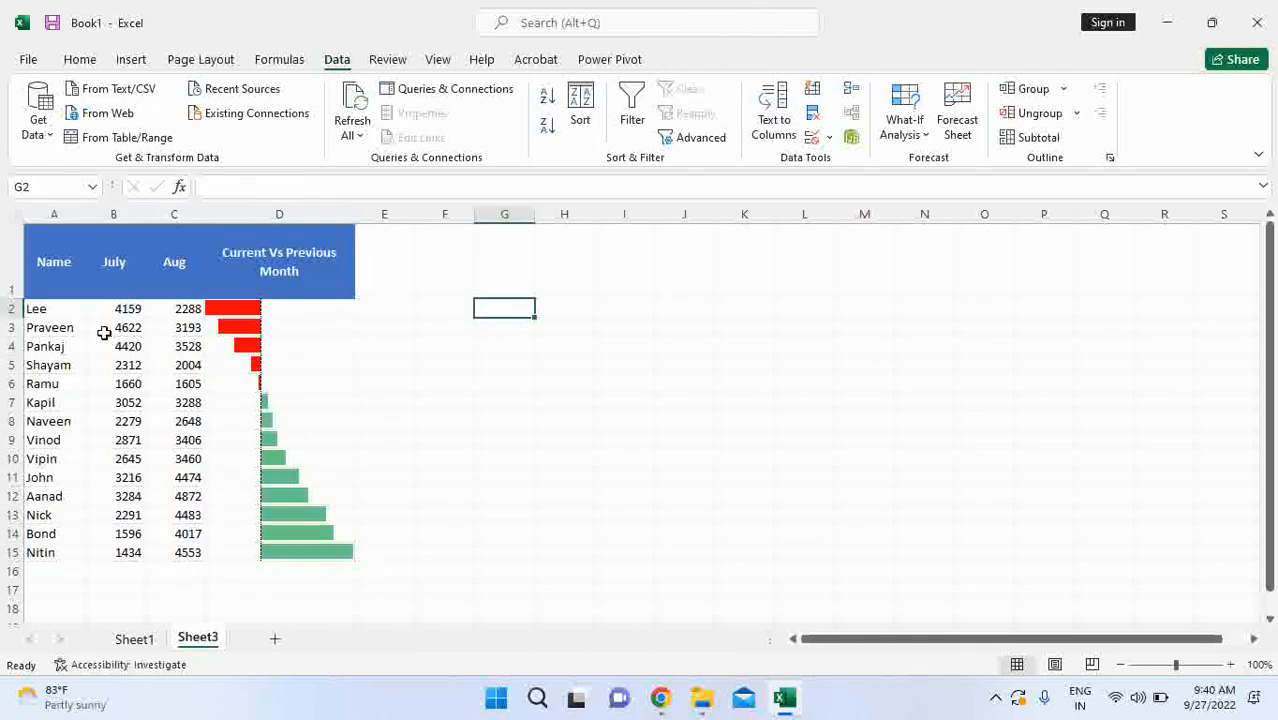
{"action": "left_click", "coordinate": [61, 312]}
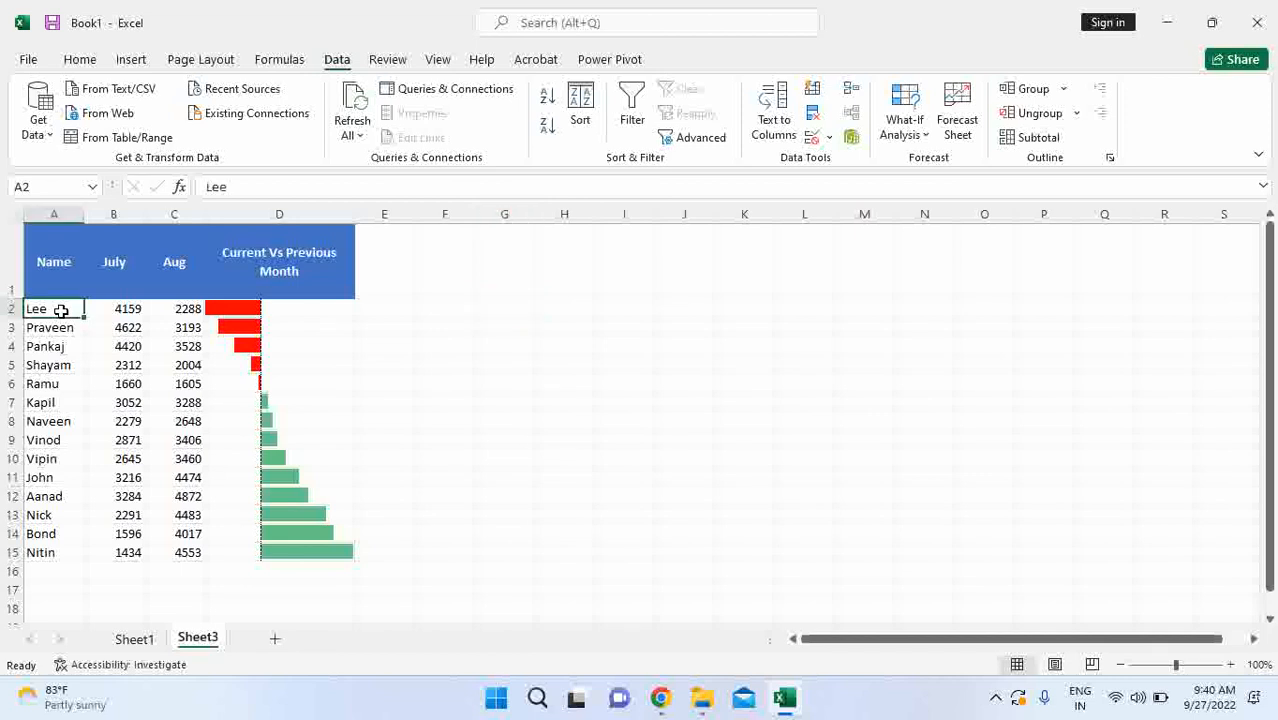
{"action": "left_click", "coordinate": [57, 347]}
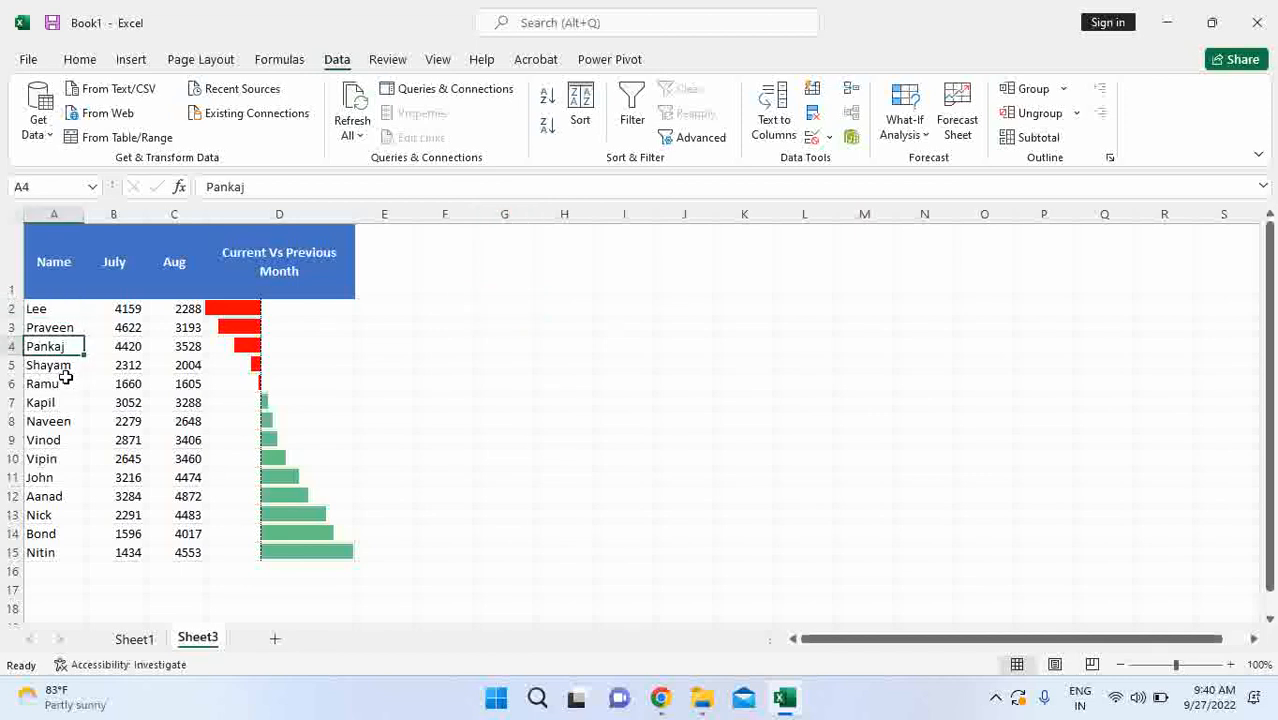
{"action": "left_click", "coordinate": [60, 382]}
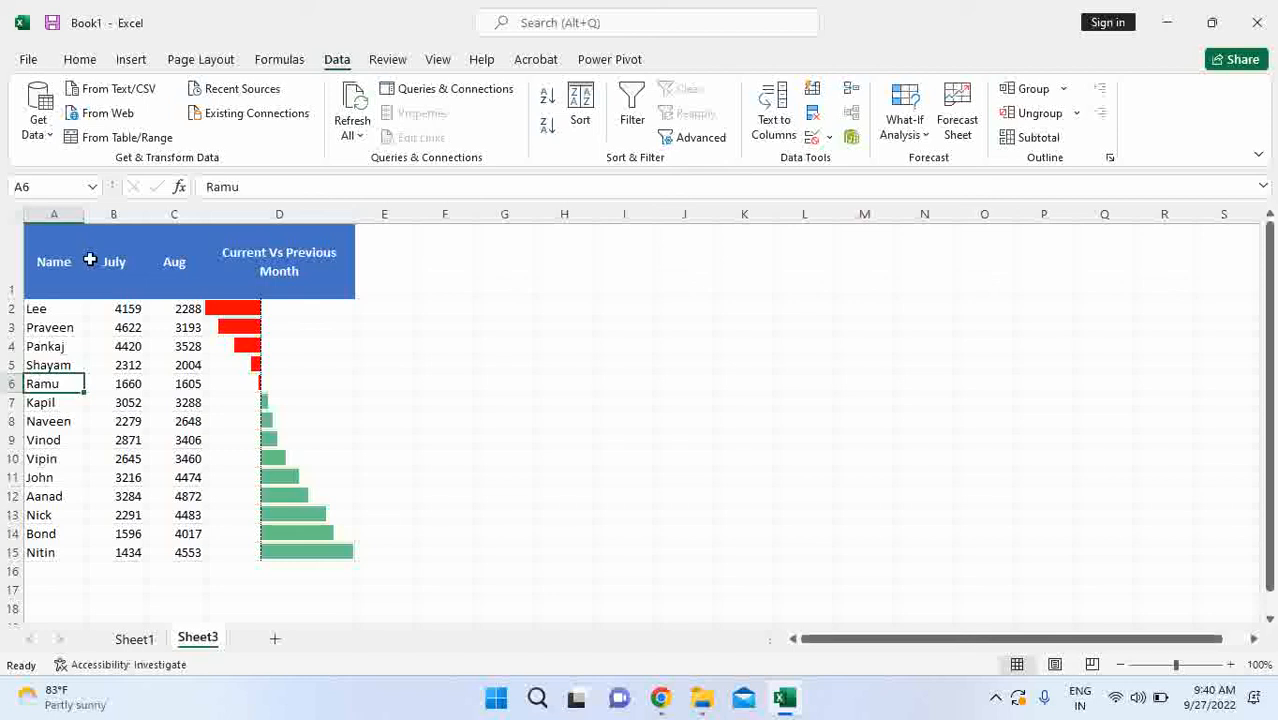
{"action": "left_click_drag", "start_coordinate": [57, 257], "coordinate": [322, 553]}
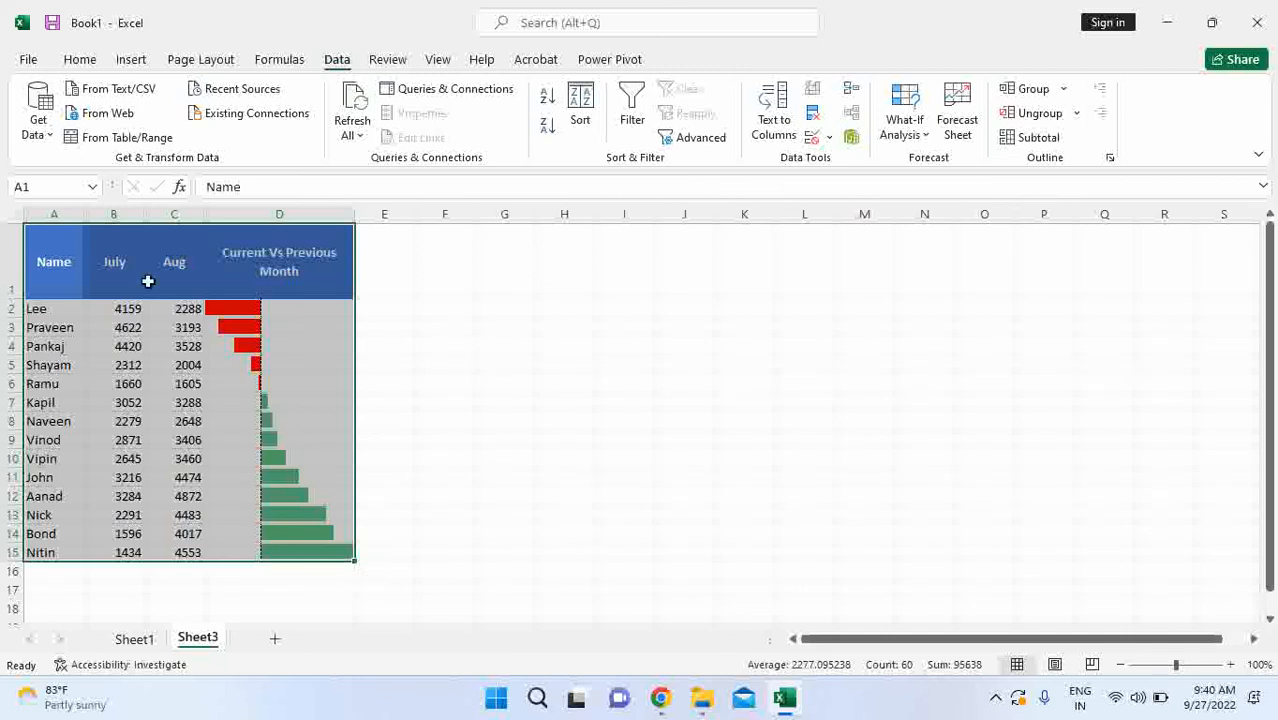
{"action": "left_click", "coordinate": [52, 260]}
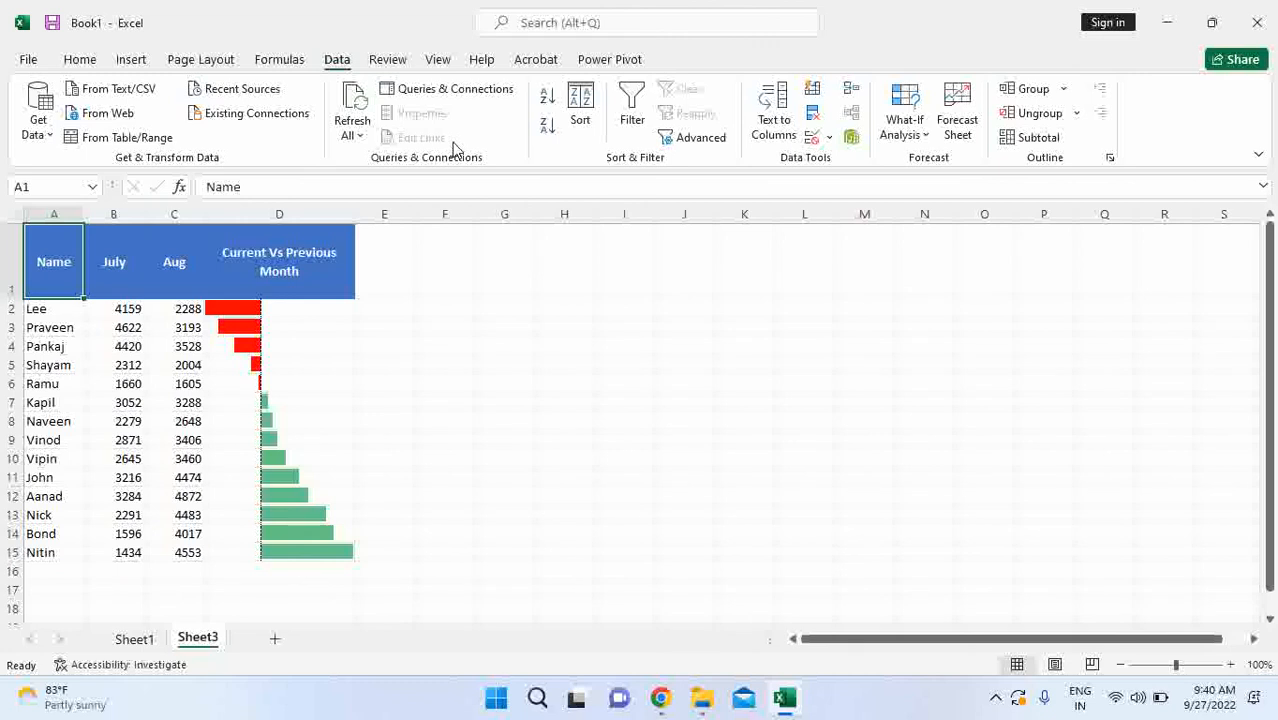